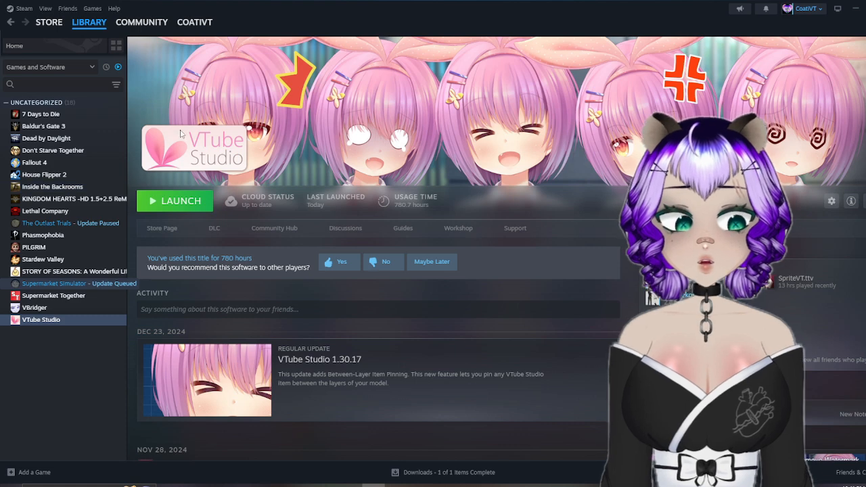
Step: Browse VTube Studio's local files from the Steam library to the Live2DModels folder inside VTube Studio_Data\StreamingAssets
{"action": "right_click", "coordinate": [37, 322]}
{"action": "mouse_move", "coordinate": [100, 374]}
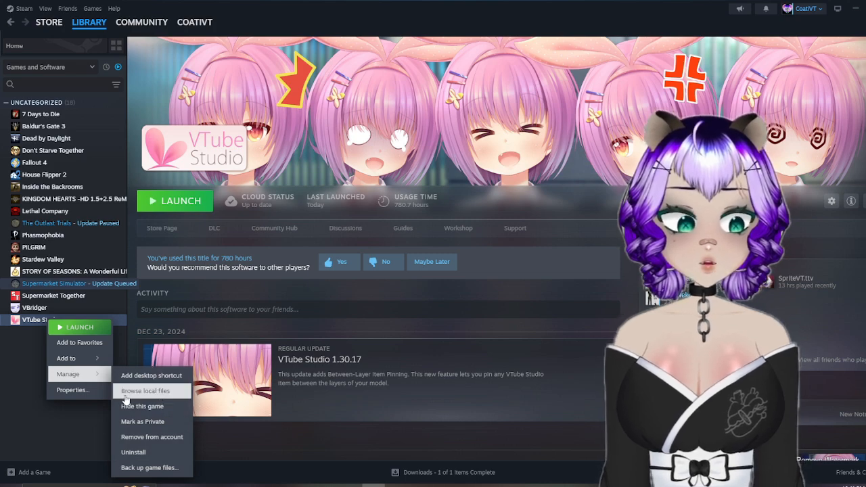
{"action": "left_click", "coordinate": [153, 395]}
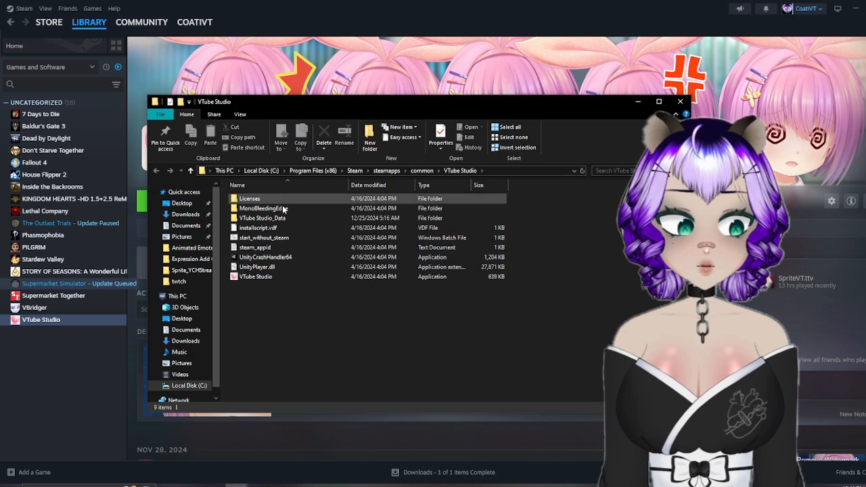
{"action": "double_click", "coordinate": [300, 218]}
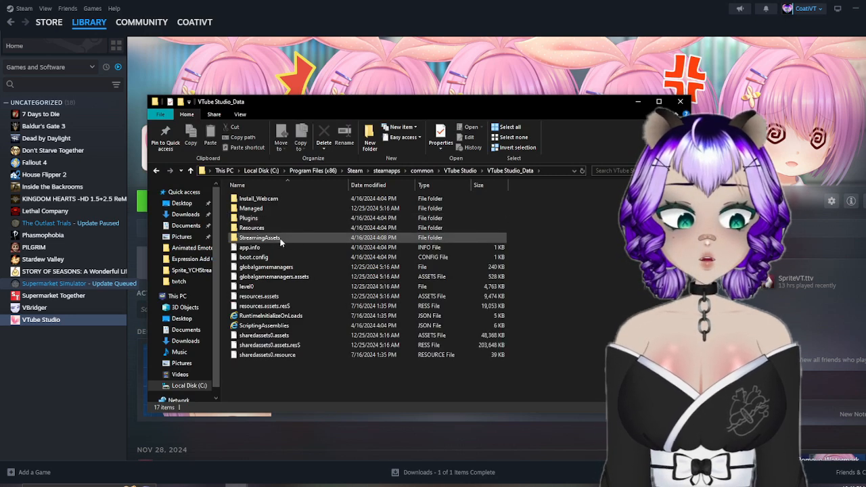
{"action": "double_click", "coordinate": [287, 239]}
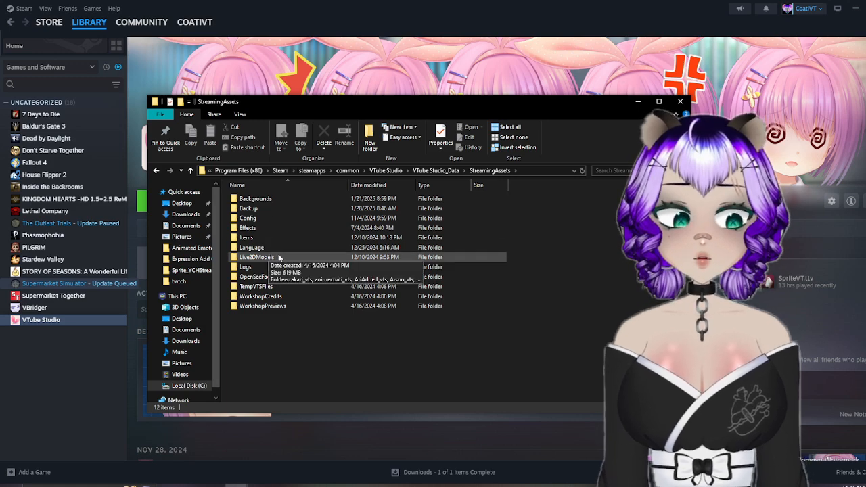
{"action": "double_click", "coordinate": [278, 255]}
{"action": "left_click_drag", "start_coordinate": [292, 111], "coordinate": [149, 89]}
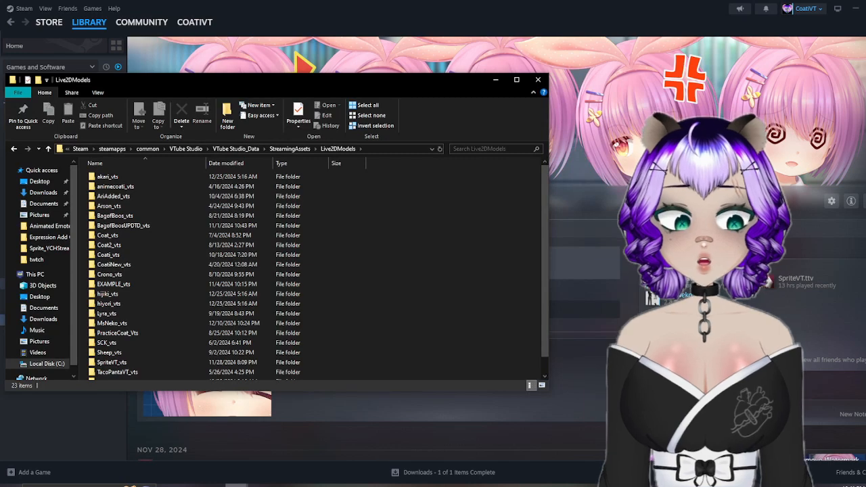
Step: Create a compressed copy of the BagofBoos_vts folder in the VGen-AddOns folder
{"action": "left_click", "coordinate": [229, 450]}
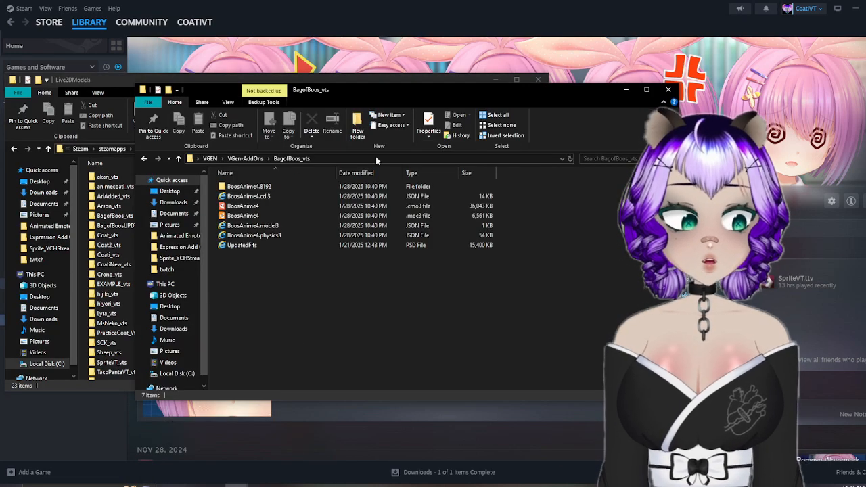
{"action": "left_click_drag", "start_coordinate": [392, 89], "coordinate": [604, 103]}
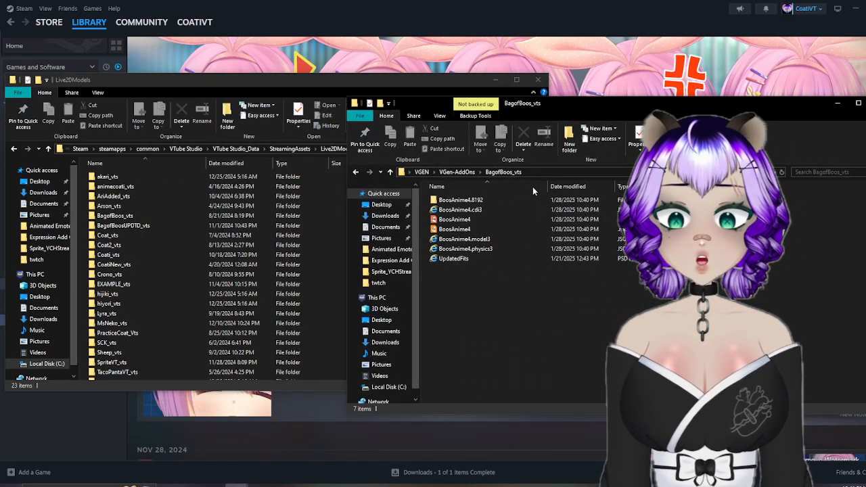
{"action": "left_click", "coordinate": [467, 172]}
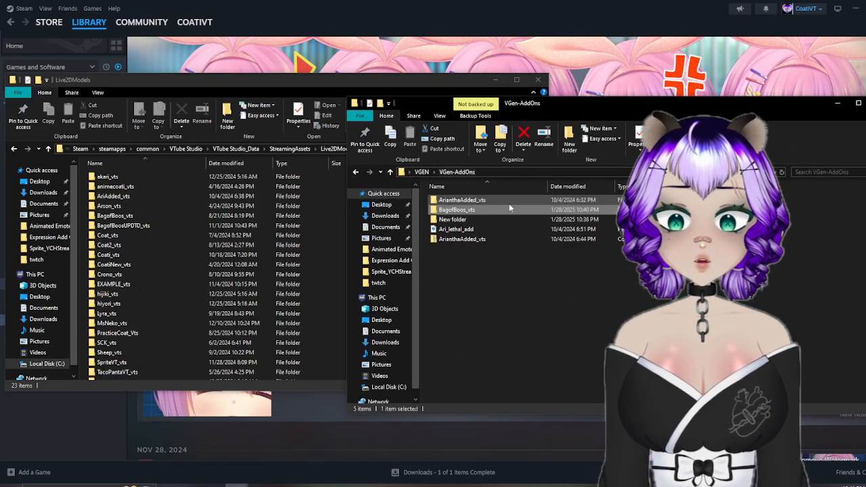
{"action": "right_click", "coordinate": [472, 214]}
{"action": "mouse_move", "coordinate": [509, 306]}
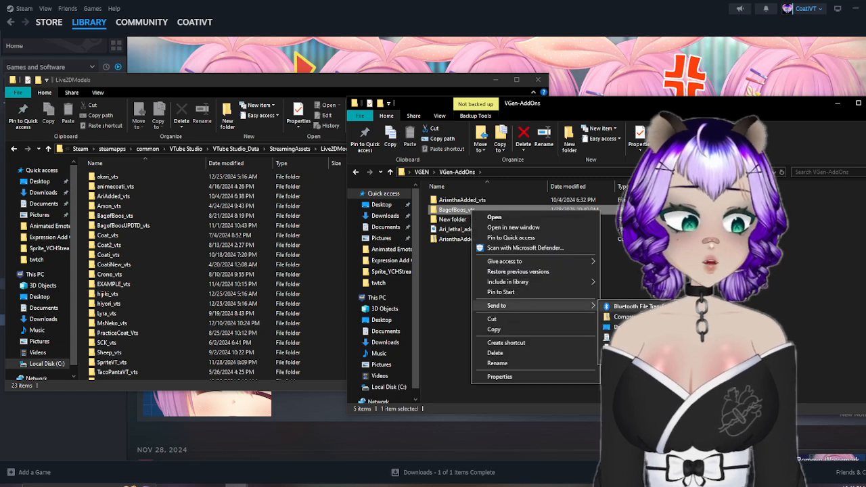
{"action": "left_click", "coordinate": [629, 317]}
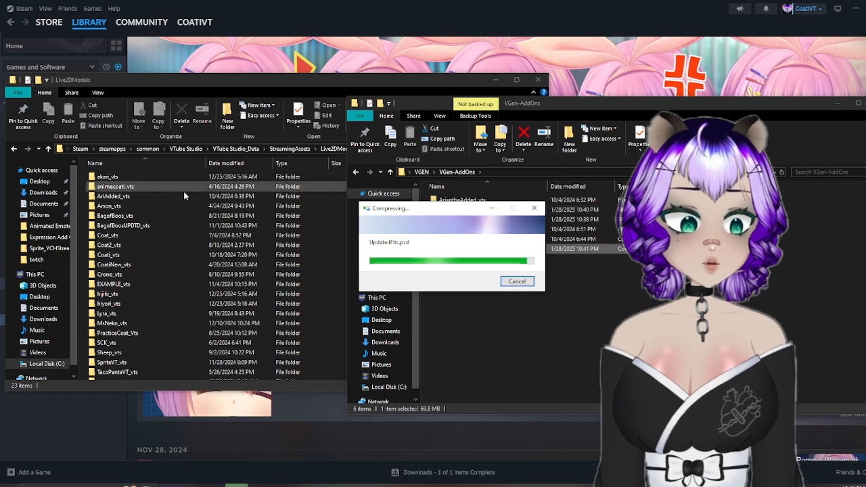
Step: Delete the old BagofBoos_vts and BagofBoosUPDTD_vts folders from the Live2DModels folder
{"action": "left_click", "coordinate": [128, 215]}
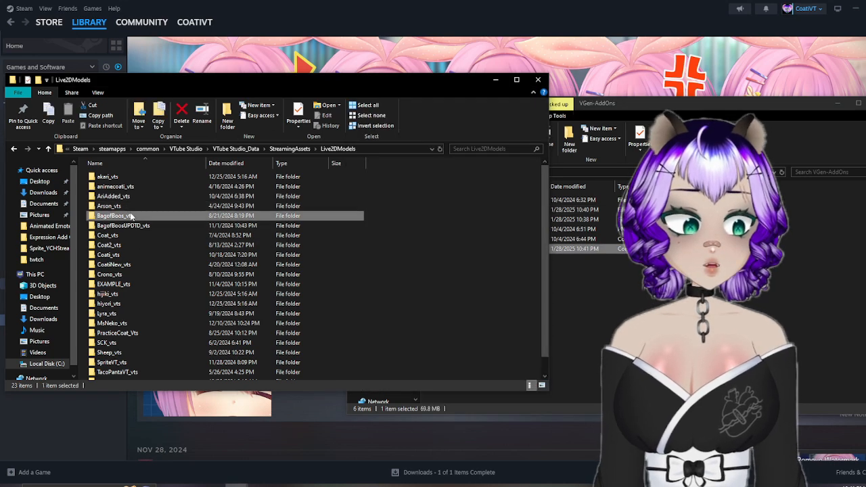
{"action": "right_click", "coordinate": [130, 216]}
{"action": "left_click", "coordinate": [227, 353]}
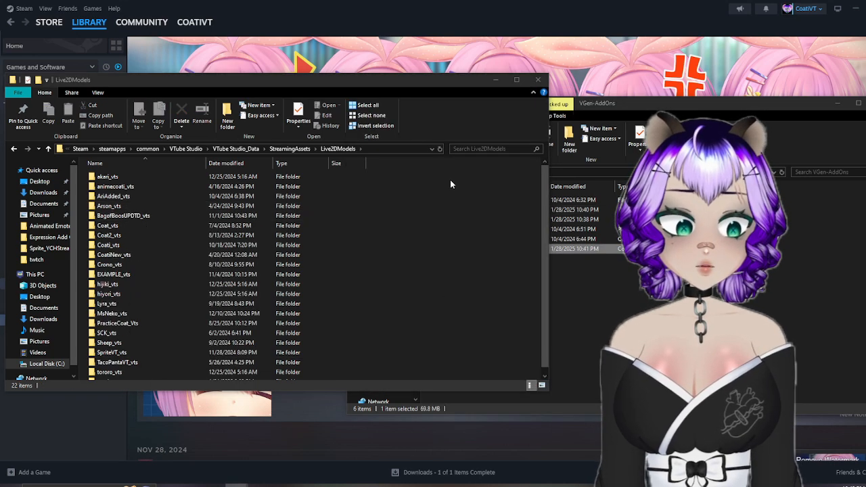
{"action": "right_click", "coordinate": [176, 216]}
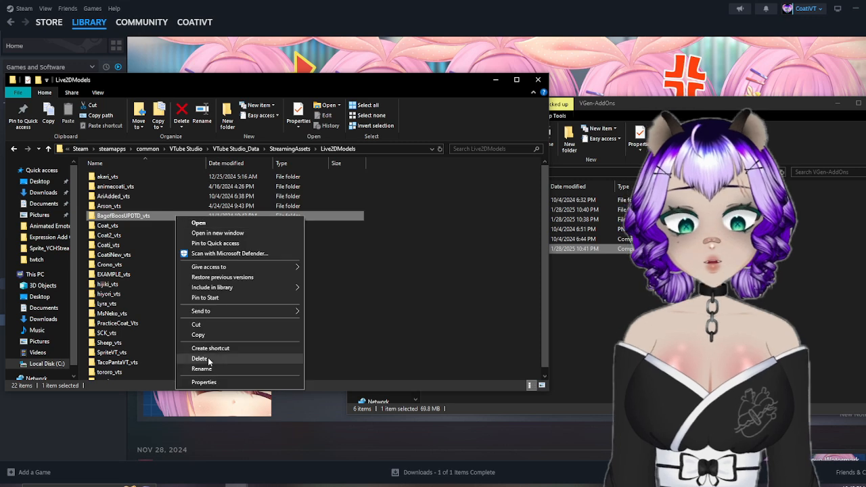
{"action": "left_click", "coordinate": [208, 360]}
Step: Move the BagofBoos_vts folder from VGen-AddOns into Live2DModels and clear both folder windows from the screen
{"action": "left_click", "coordinate": [589, 274]}
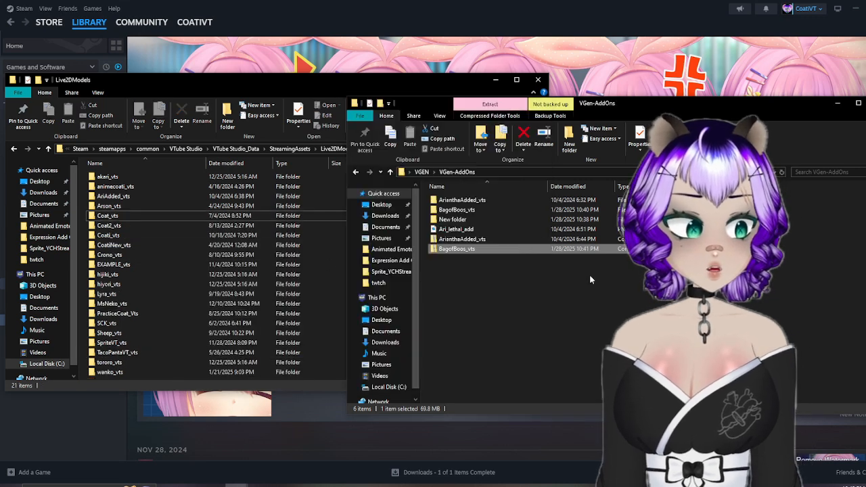
{"action": "left_click", "coordinate": [466, 209]}
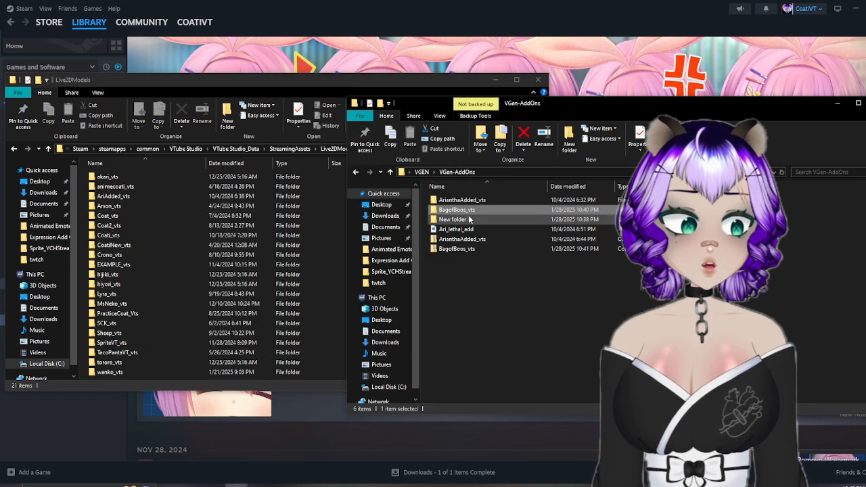
{"action": "left_click_drag", "start_coordinate": [467, 211], "coordinate": [302, 170]}
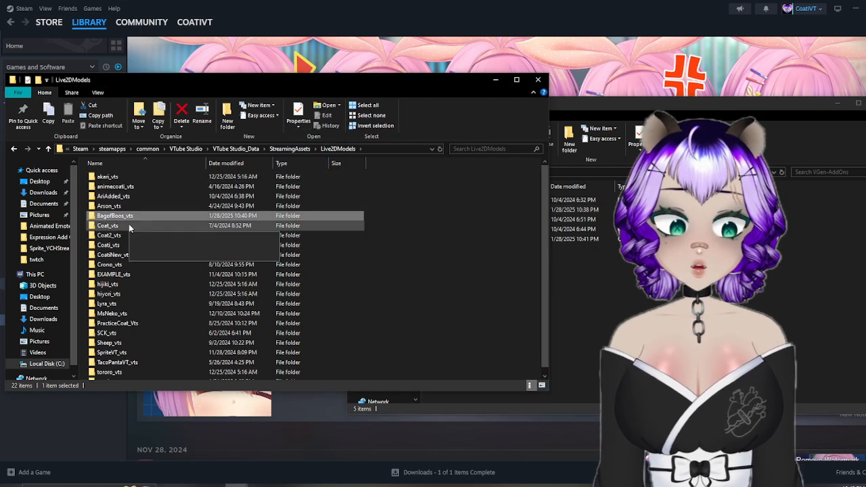
{"action": "left_click", "coordinate": [538, 79]}
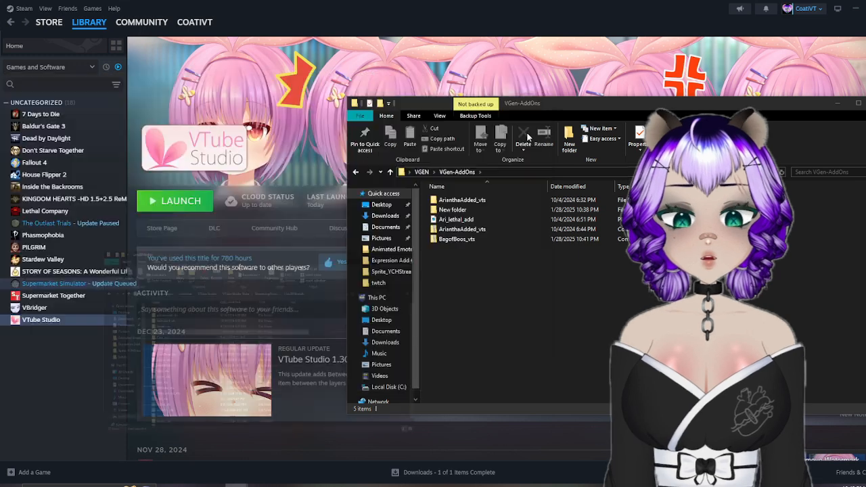
{"action": "left_click", "coordinate": [838, 103]}
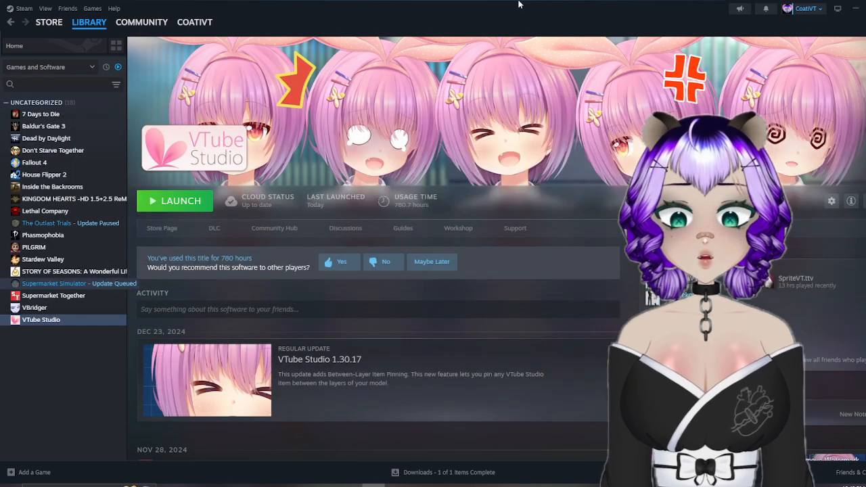
Step: In VTube Studio, launched from the Steam library, run Auto Setup for BoosAnime4 and reposition the model so its full body is in view
{"action": "left_click", "coordinate": [187, 208]}
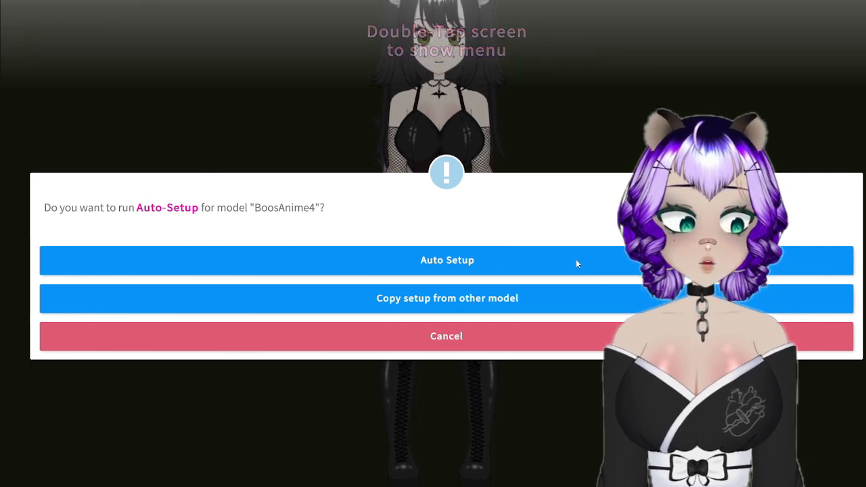
{"action": "left_click", "coordinate": [558, 263]}
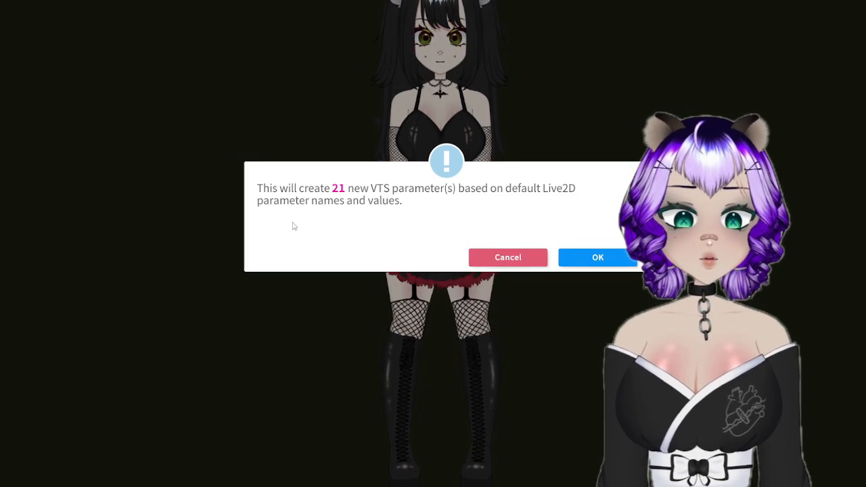
{"action": "left_click", "coordinate": [566, 258]}
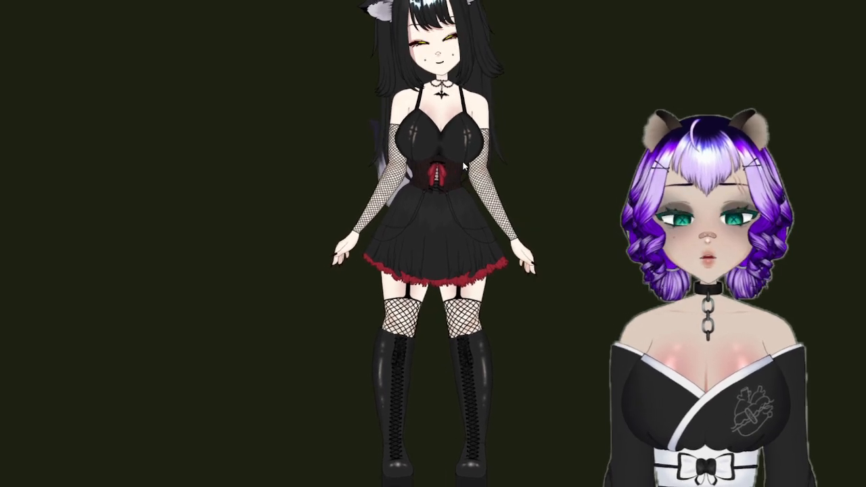
{"action": "left_click_drag", "start_coordinate": [462, 161], "coordinate": [302, 203]}
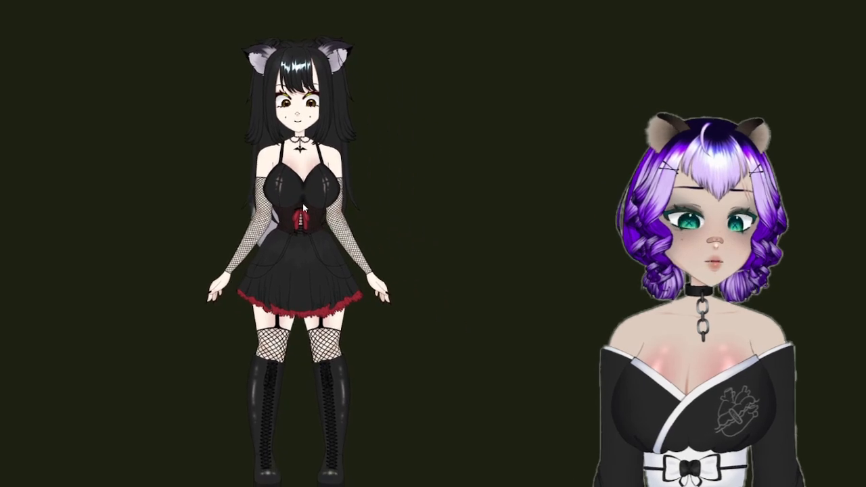
Step: Open the VTube Studio settings and look through the general configuration, connection and lipsync options
{"action": "double_click", "coordinate": [87, 251]}
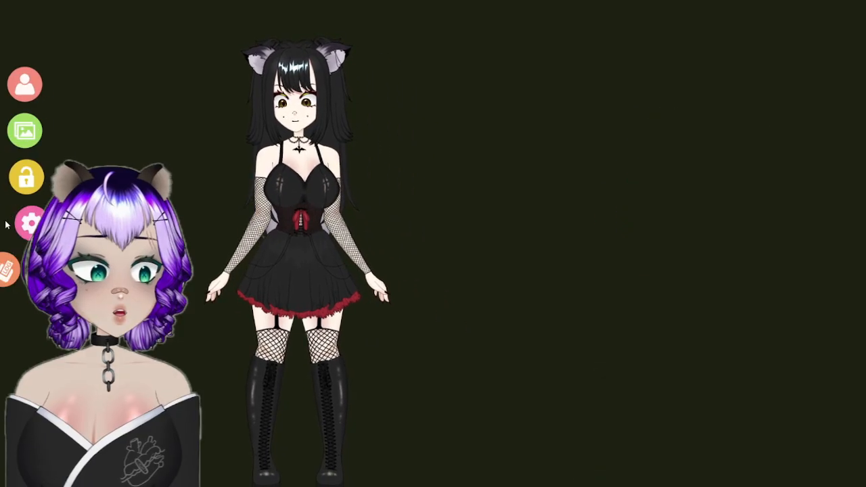
{"action": "left_click", "coordinate": [21, 218]}
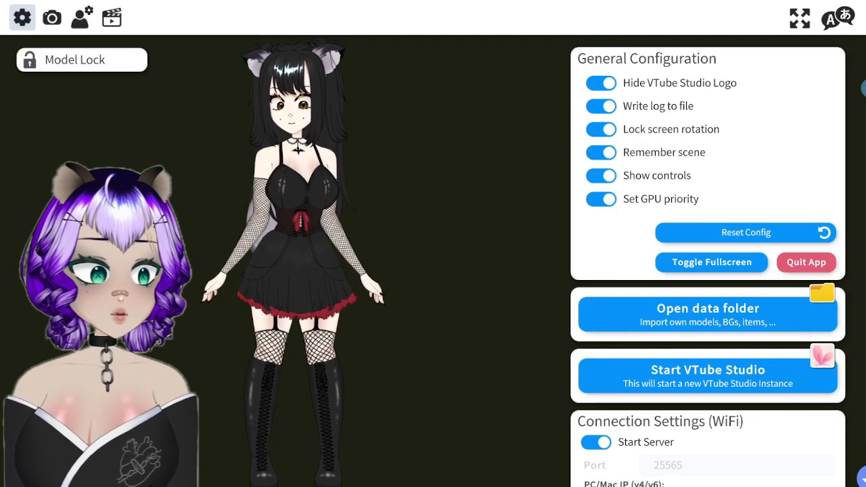
{"action": "scroll", "coordinate": [834, 107], "scroll_direction": "down", "scroll_amount": 5}
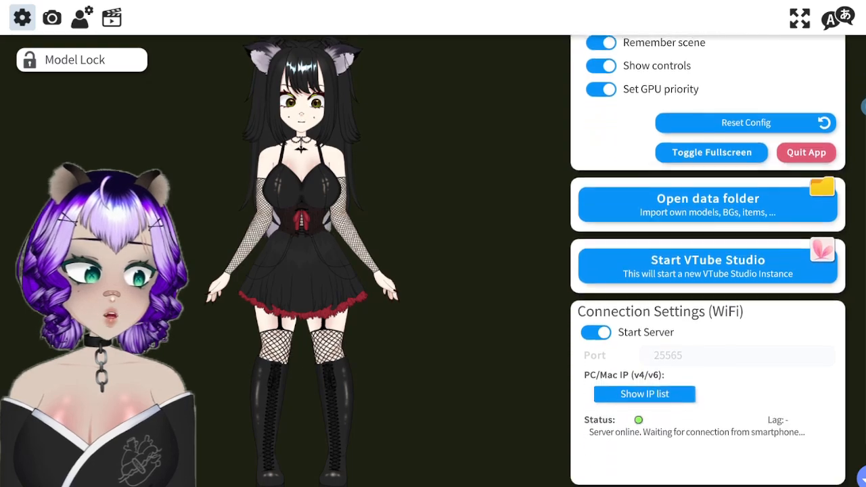
{"action": "scroll", "coordinate": [707, 257], "scroll_direction": "down", "scroll_amount": 20}
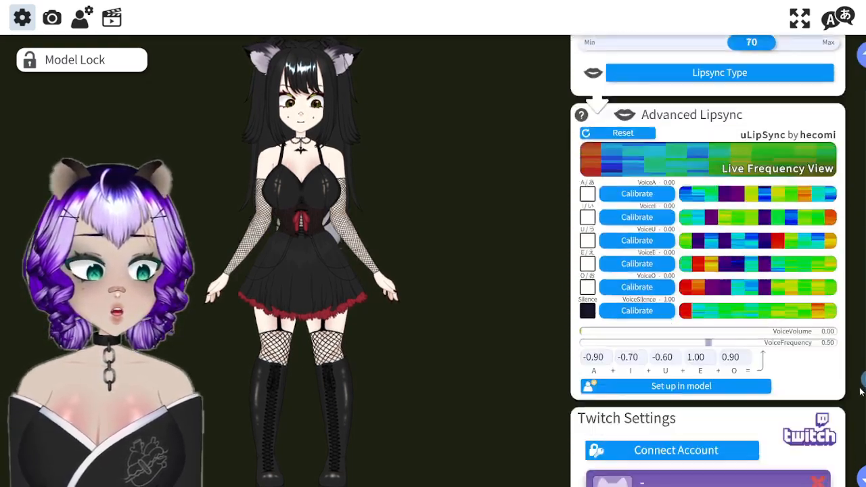
{"action": "left_click_drag", "start_coordinate": [863, 447], "coordinate": [862, 88]}
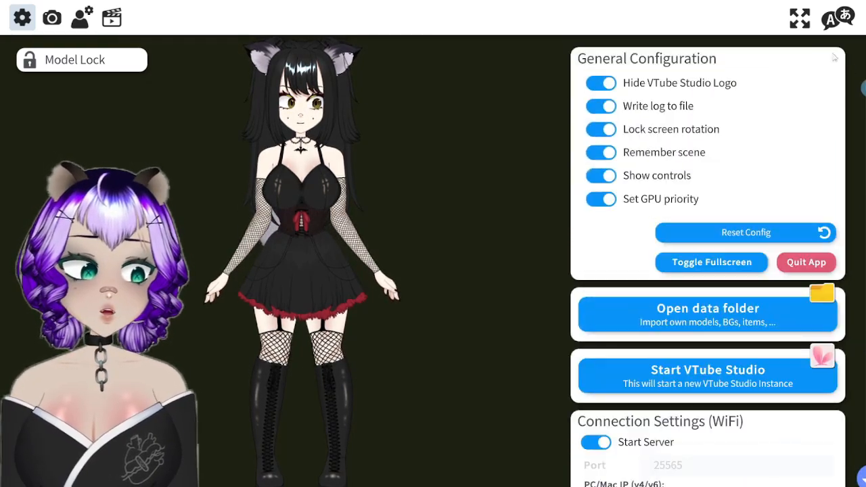
Step: Look through the camera settings, from webcam tracking and tracking sensitivity to quality, visual effects and Live2D animation recording
{"action": "left_click", "coordinate": [52, 18]}
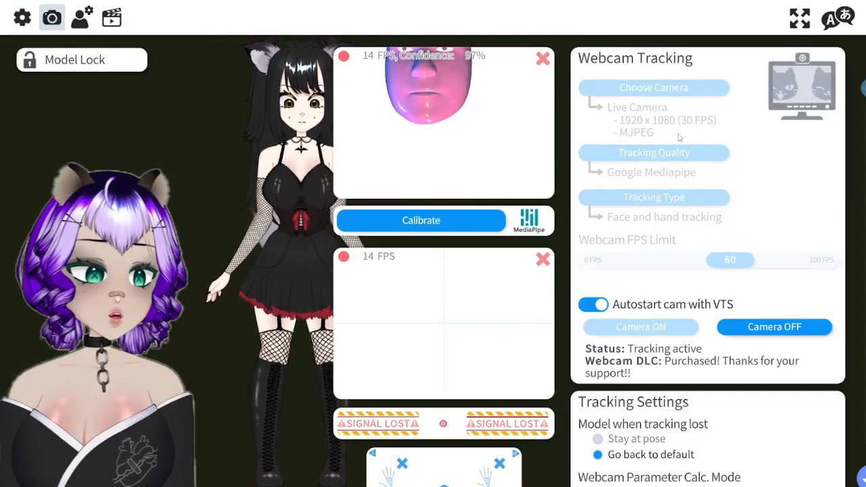
{"action": "scroll", "coordinate": [708, 270], "scroll_direction": "down", "scroll_amount": 20}
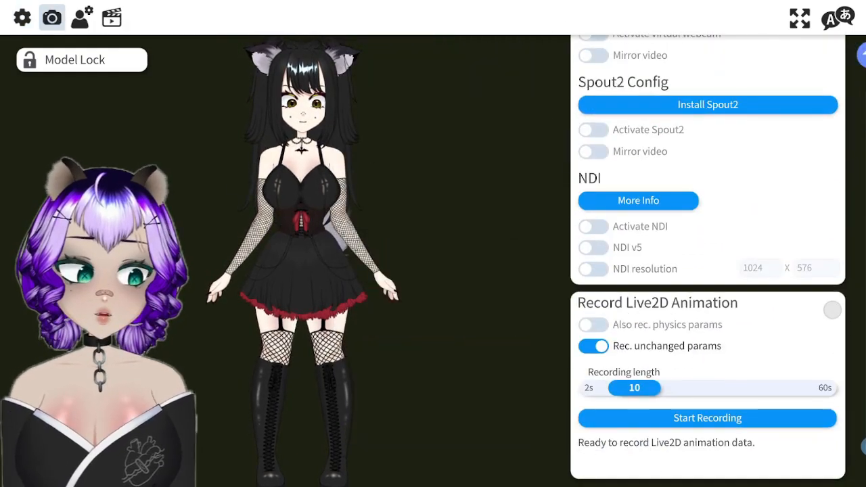
{"action": "scroll", "coordinate": [853, 254], "scroll_direction": "up", "scroll_amount": 10}
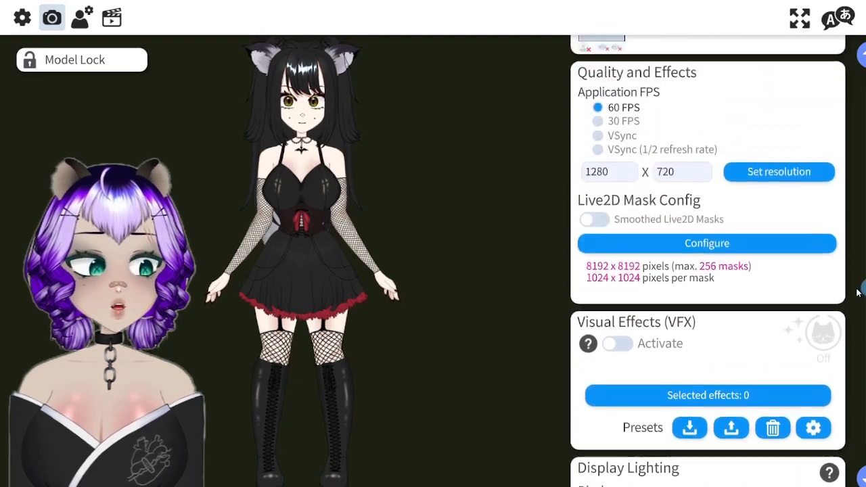
{"action": "scroll", "coordinate": [853, 253], "scroll_direction": "up", "scroll_amount": 10}
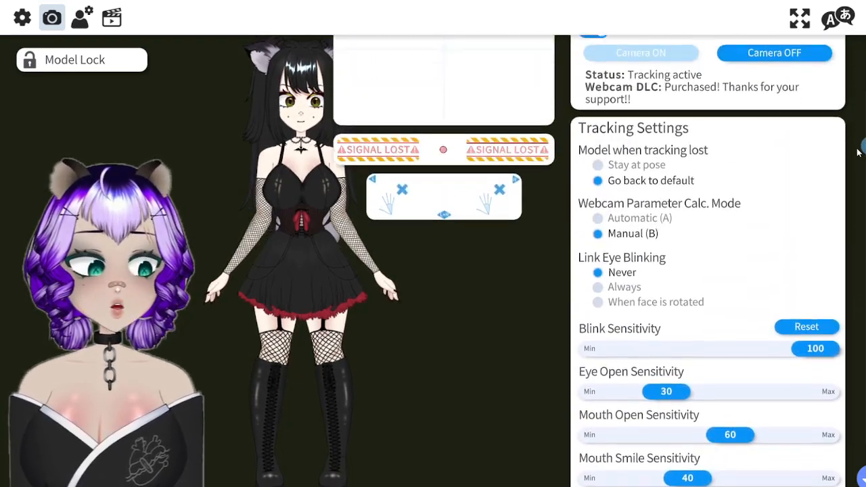
{"action": "scroll", "coordinate": [857, 132], "scroll_direction": "up", "scroll_amount": 3}
{"action": "scroll", "coordinate": [845, 142], "scroll_direction": "down", "scroll_amount": 6}
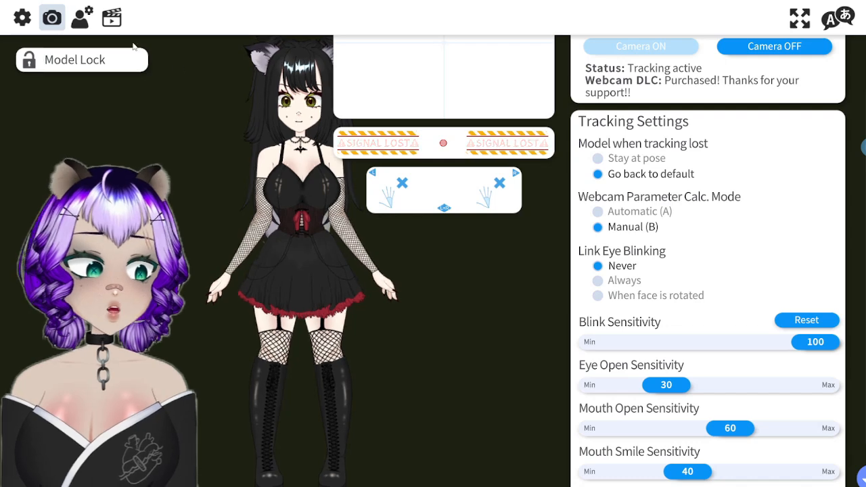
Step: Open the BoosAnime4 model settings and check which idle animations can be chosen for when tracking is lost
{"action": "left_click", "coordinate": [81, 19]}
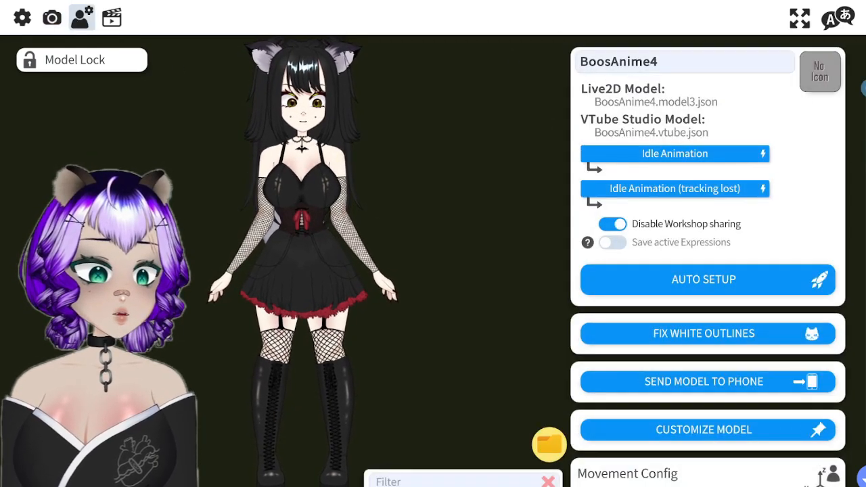
{"action": "left_click", "coordinate": [687, 193]}
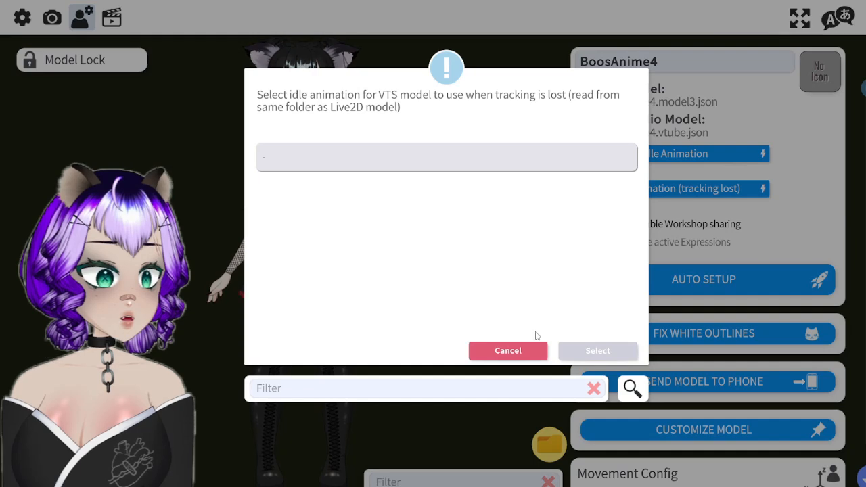
{"action": "left_click", "coordinate": [508, 350]}
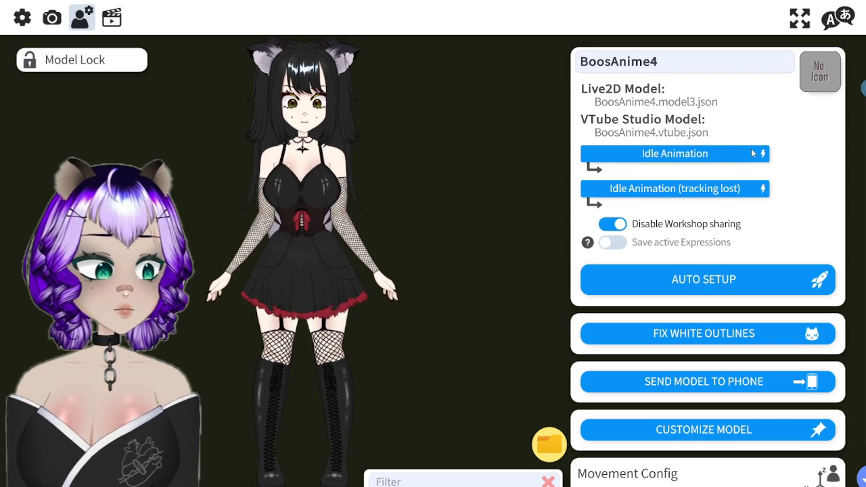
Step: Set the input ranges of the Body Rotation Z and Body Rotation Y parameters to 25 and -25
{"action": "scroll", "coordinate": [811, 210], "scroll_direction": "down", "scroll_amount": 2}
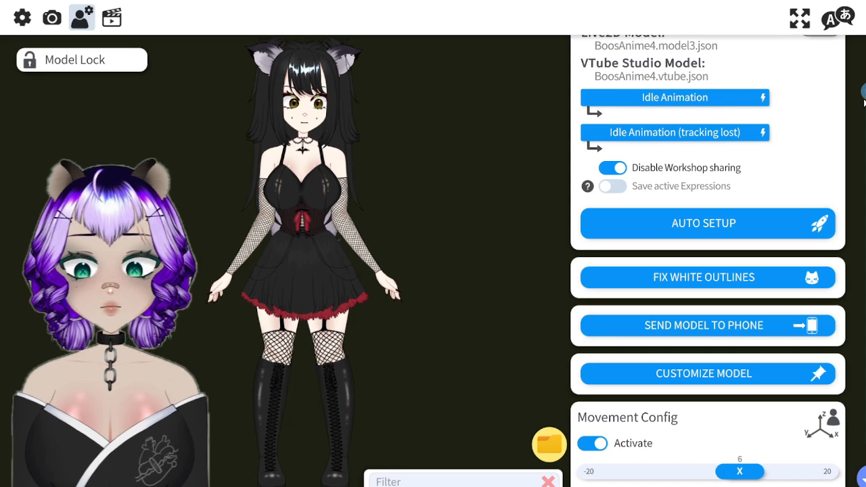
{"action": "left_click_drag", "start_coordinate": [864, 100], "coordinate": [864, 457]}
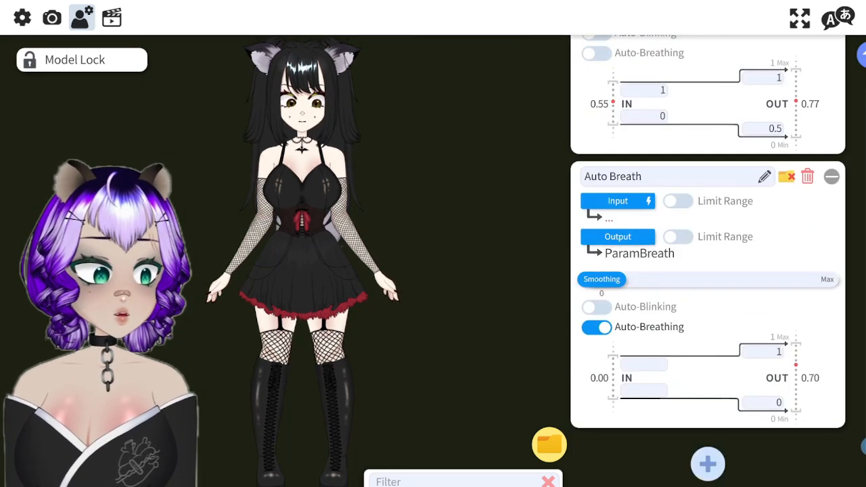
{"action": "scroll", "coordinate": [748, 372], "scroll_direction": "up", "scroll_amount": 5}
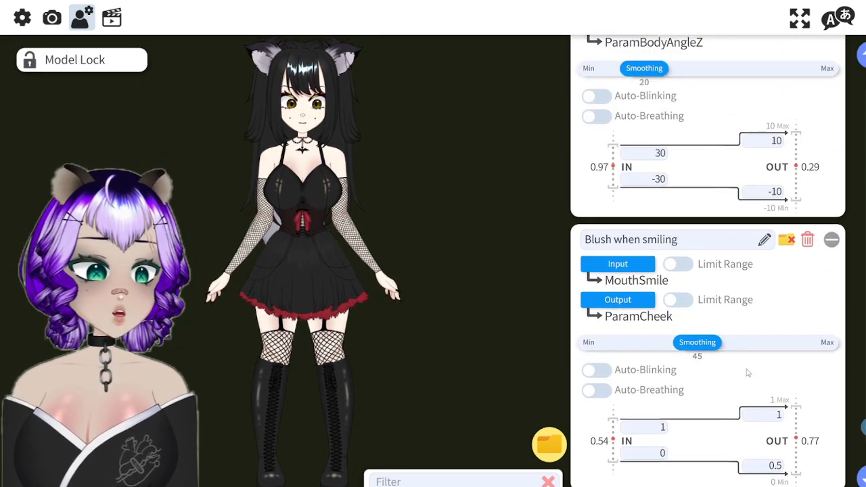
{"action": "scroll", "coordinate": [808, 406], "scroll_direction": "up", "scroll_amount": 4}
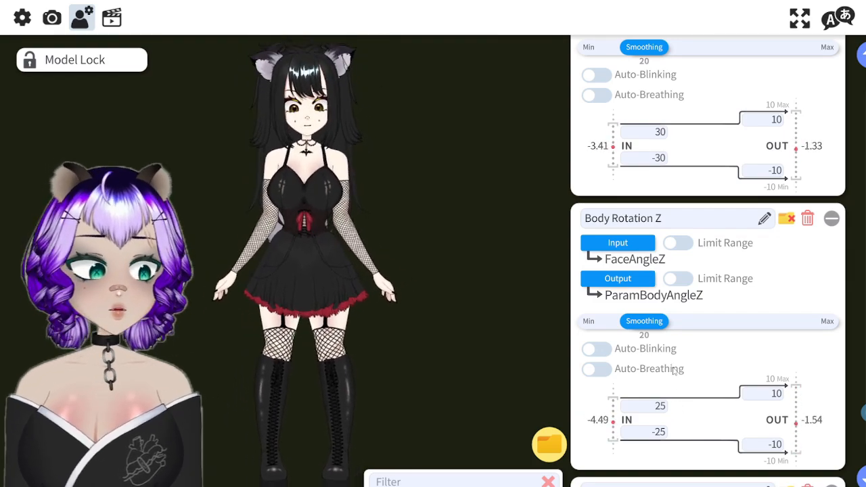
{"action": "scroll", "coordinate": [707, 261], "scroll_direction": "up", "scroll_amount": 4}
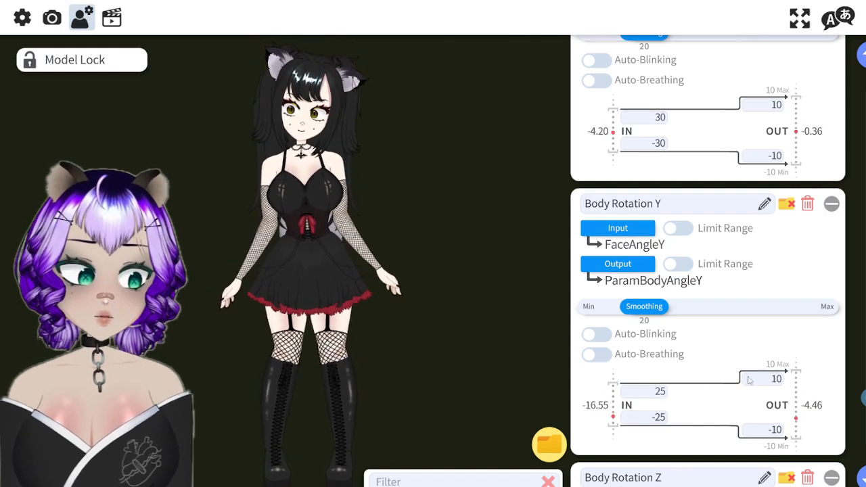
Step: Set the Body Rotation X smoothing to 30 and the Face Lean Rotation input range to 20 and -20
{"action": "scroll", "coordinate": [713, 350], "scroll_direction": "up", "scroll_amount": 3}
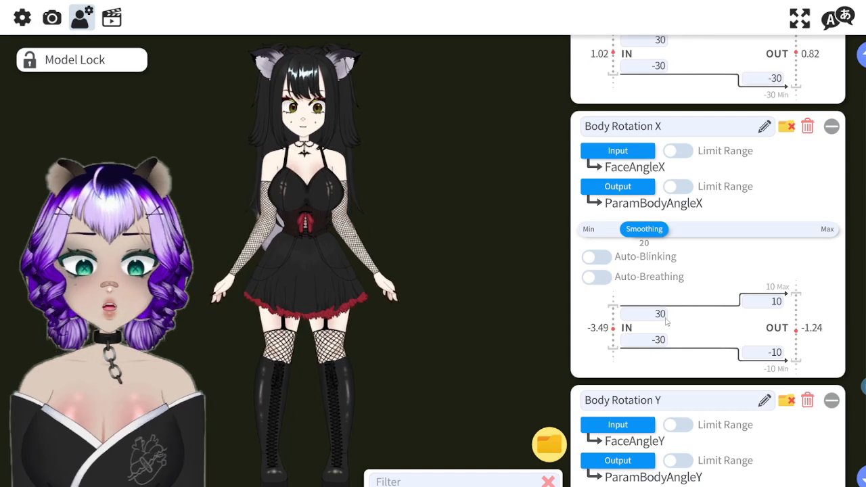
{"action": "left_click_drag", "start_coordinate": [654, 252], "coordinate": [678, 240]}
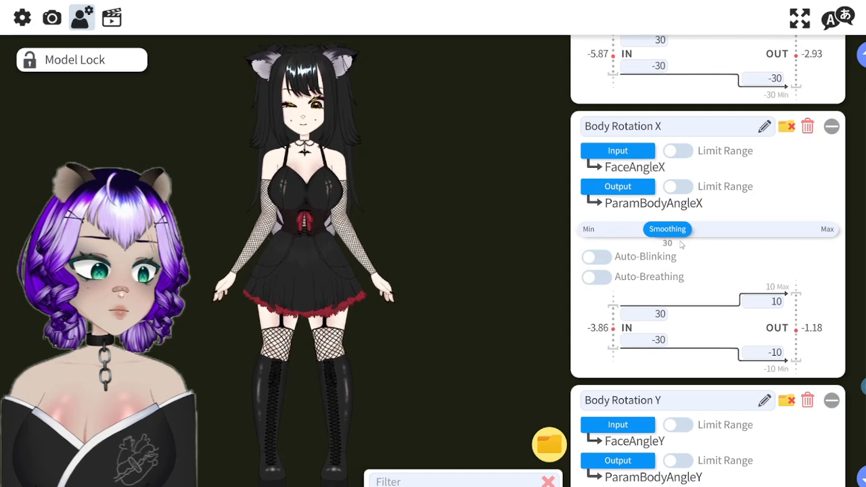
{"action": "scroll", "coordinate": [708, 260], "scroll_direction": "up", "scroll_amount": 5}
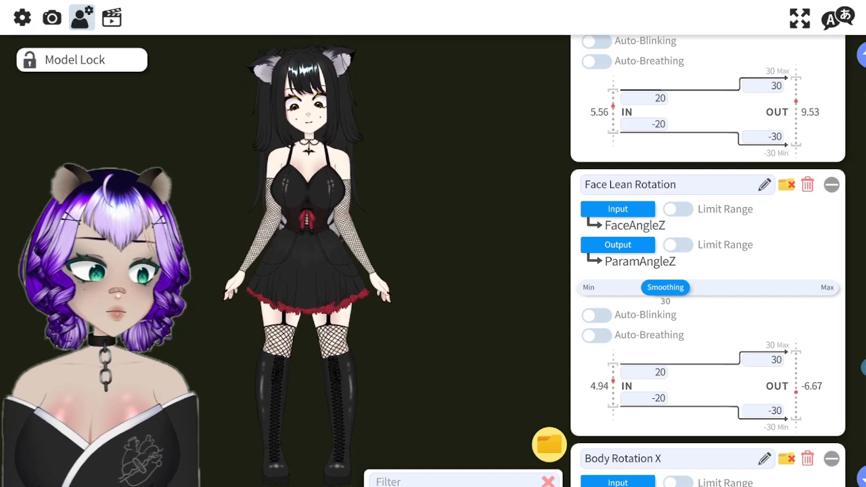
Step: Set the Face Up/Down Rotation input range to 15 and -15
{"action": "scroll", "coordinate": [722, 248], "scroll_direction": "up", "scroll_amount": 5}
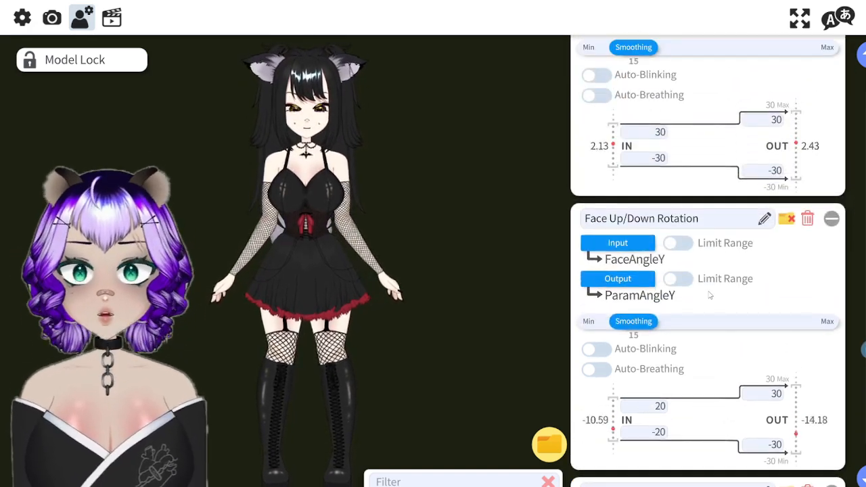
{"action": "left_click", "coordinate": [653, 409]}
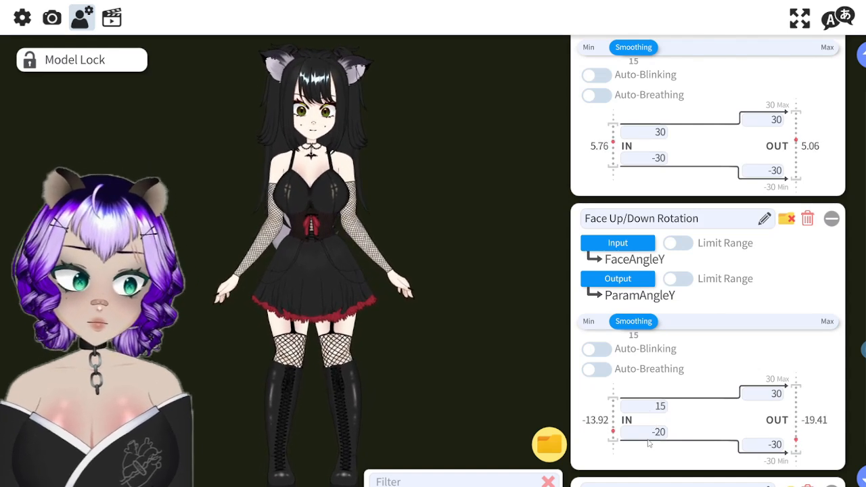
{"action": "left_click", "coordinate": [646, 438]}
{"action": "key", "text": "BackSpace"}
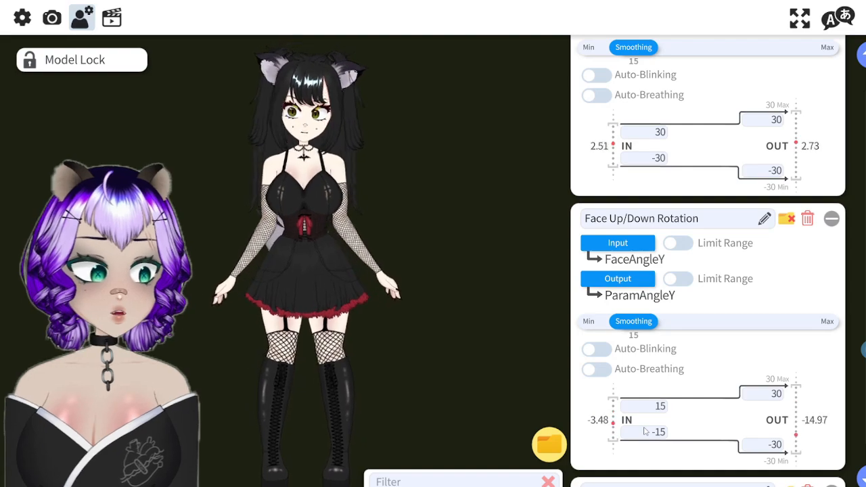
Step: Set the Face Left/Right Rotation input range to 20 and -20 and its smoothing to 20
{"action": "scroll", "coordinate": [644, 431], "scroll_direction": "up", "scroll_amount": 4}
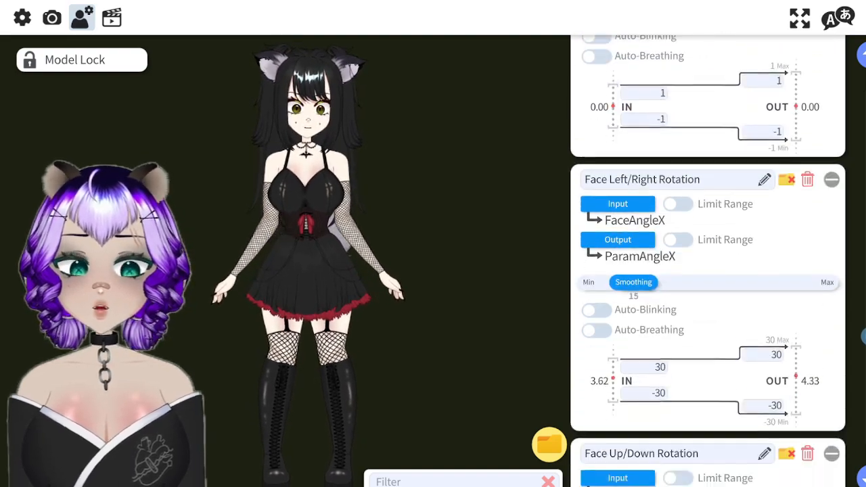
{"action": "scroll", "coordinate": [708, 149], "scroll_direction": "down", "scroll_amount": 1}
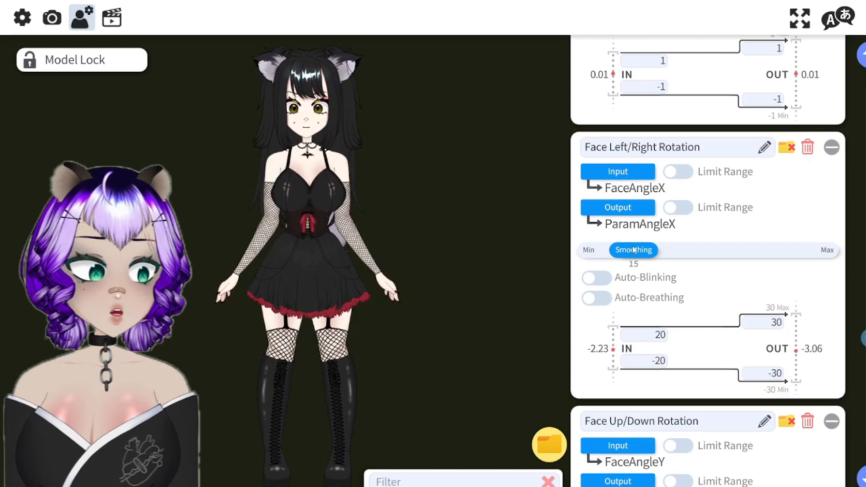
{"action": "left_click_drag", "start_coordinate": [649, 251], "coordinate": [661, 253]}
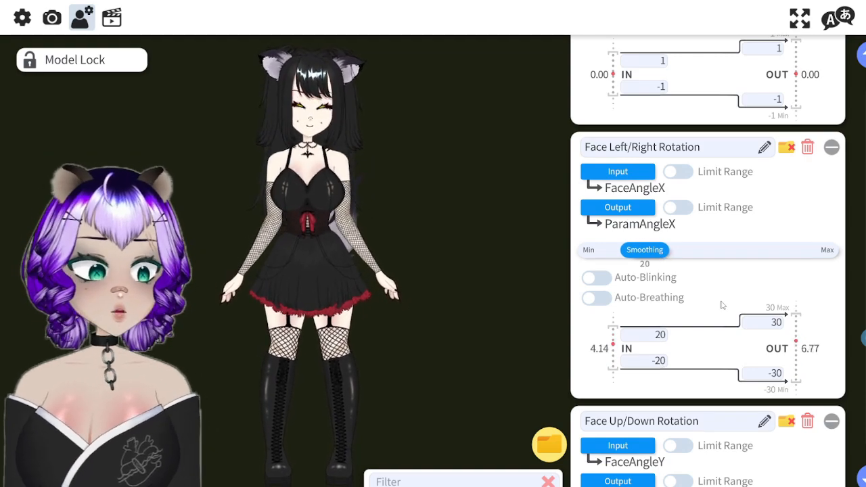
Step: Examine how the model's mouth reacts to tracking with the MouthX, Mouth Open and Mouth Smile parameter settings
{"action": "scroll", "coordinate": [722, 305], "scroll_direction": "up", "scroll_amount": 5}
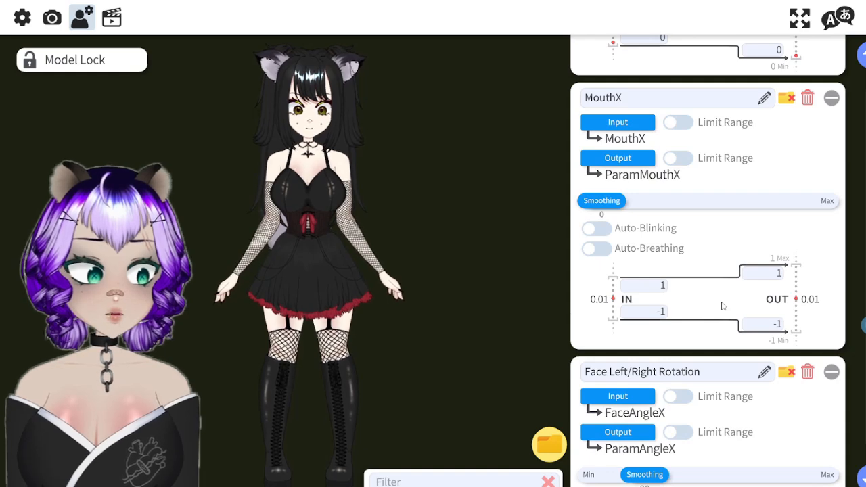
{"action": "scroll", "coordinate": [726, 342], "scroll_direction": "down", "scroll_amount": 4}
{"action": "scroll", "coordinate": [726, 341], "scroll_direction": "up", "scroll_amount": 5}
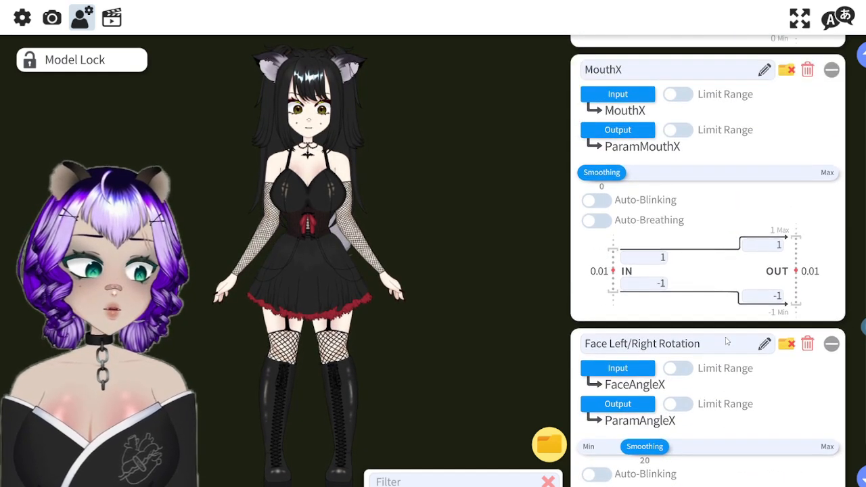
{"action": "scroll", "coordinate": [727, 341], "scroll_direction": "up", "scroll_amount": 1}
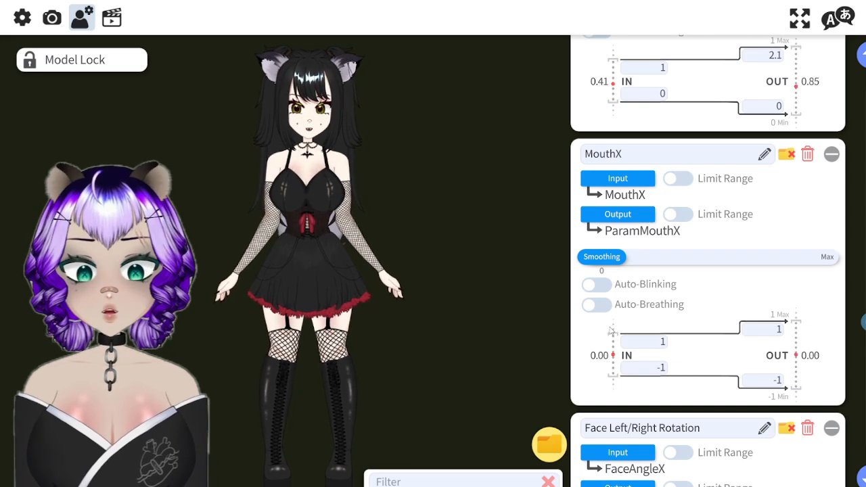
{"action": "scroll", "coordinate": [612, 331], "scroll_direction": "up", "scroll_amount": 4}
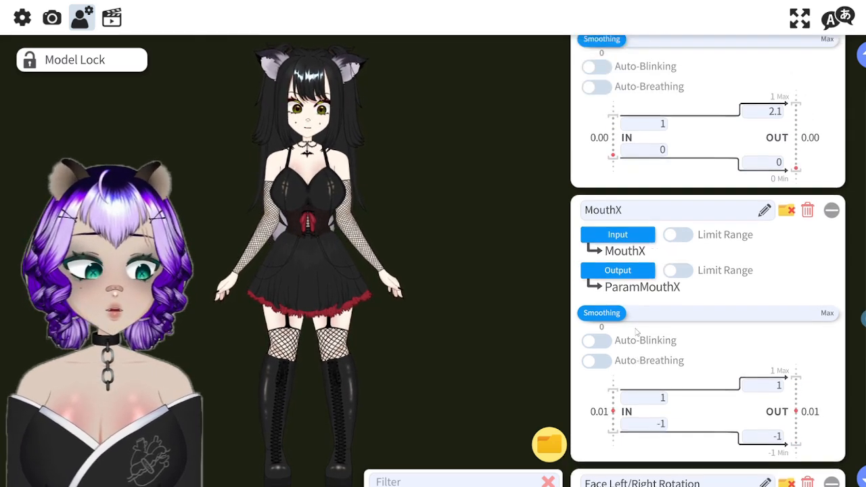
{"action": "scroll", "coordinate": [636, 331], "scroll_direction": "up", "scroll_amount": 2}
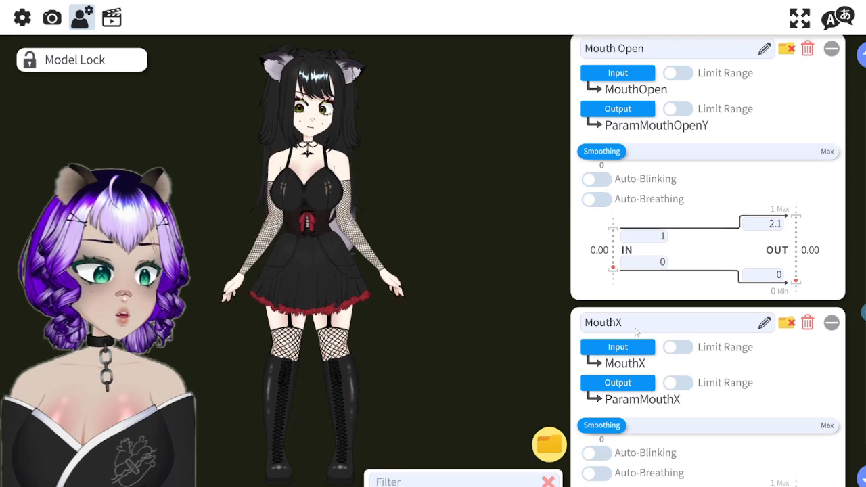
{"action": "scroll", "coordinate": [636, 332], "scroll_direction": "up", "scroll_amount": 4}
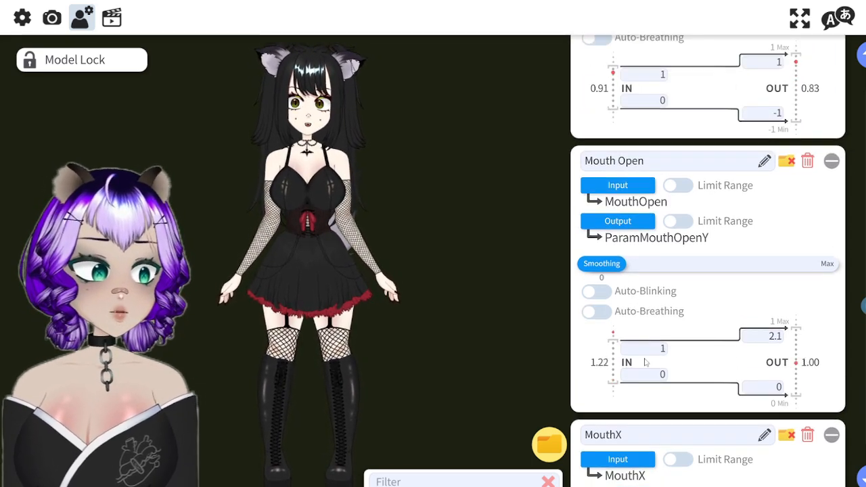
{"action": "scroll", "coordinate": [648, 362], "scroll_direction": "up", "scroll_amount": 11}
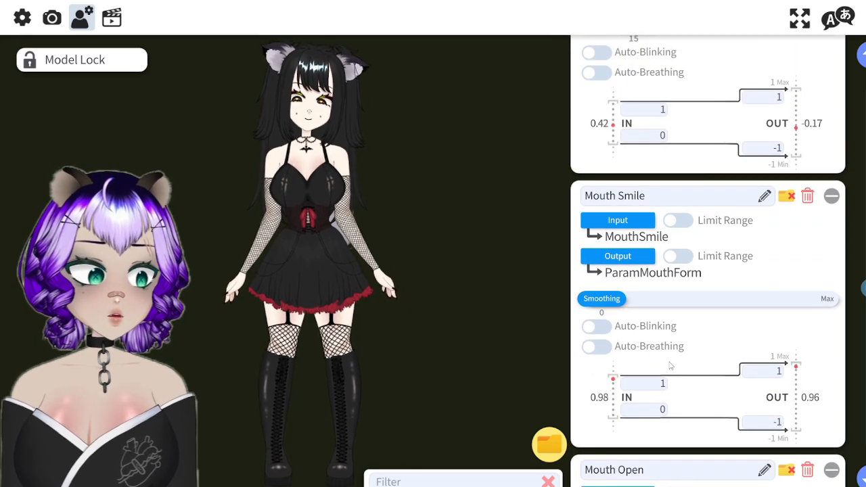
Step: Set the lower input limit of the Brow Form Right and Brow Height Right parameters to .2
{"action": "scroll", "coordinate": [670, 366], "scroll_direction": "up", "scroll_amount": 8}
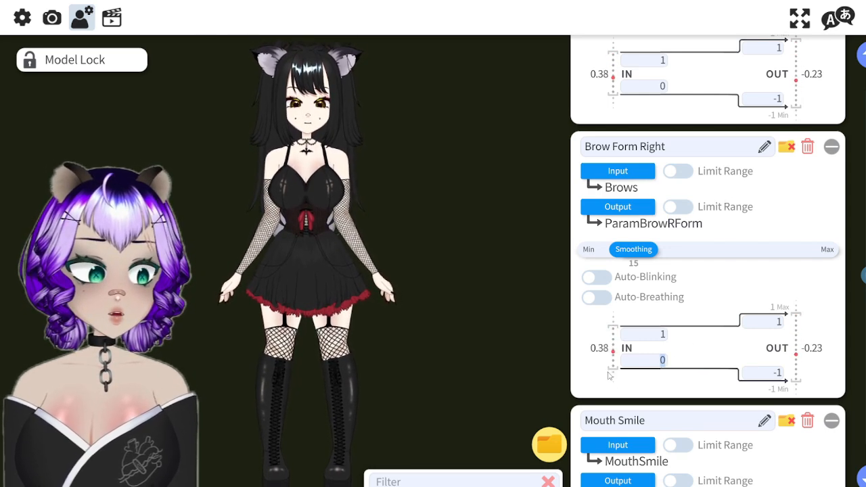
{"action": "type", "text": "-"}
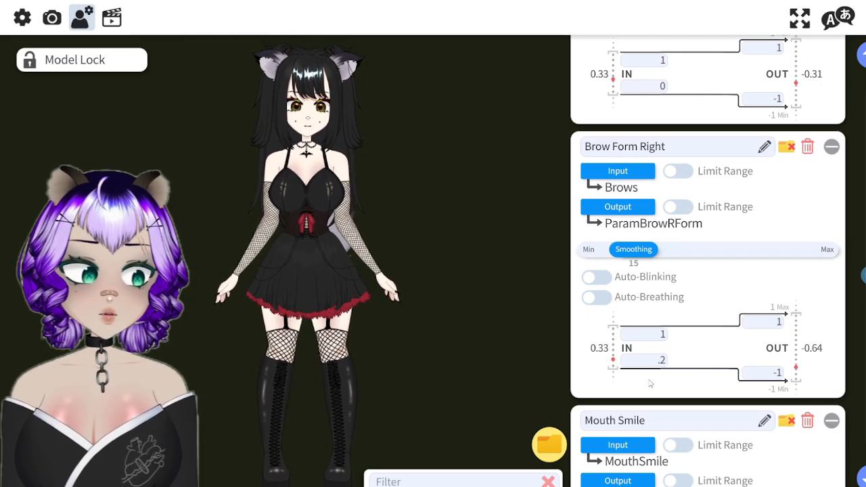
{"action": "scroll", "coordinate": [649, 383], "scroll_direction": "up", "scroll_amount": 3}
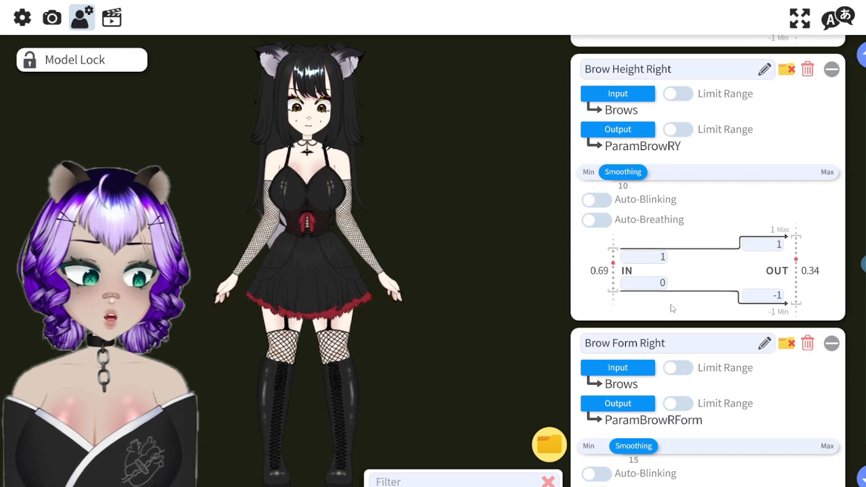
{"action": "scroll", "coordinate": [667, 353], "scroll_direction": "up", "scroll_amount": 1}
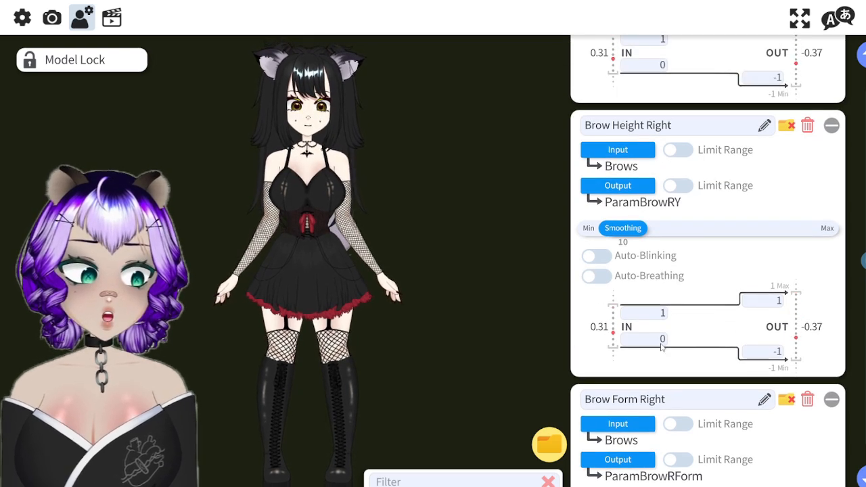
{"action": "type", "text": "2"}
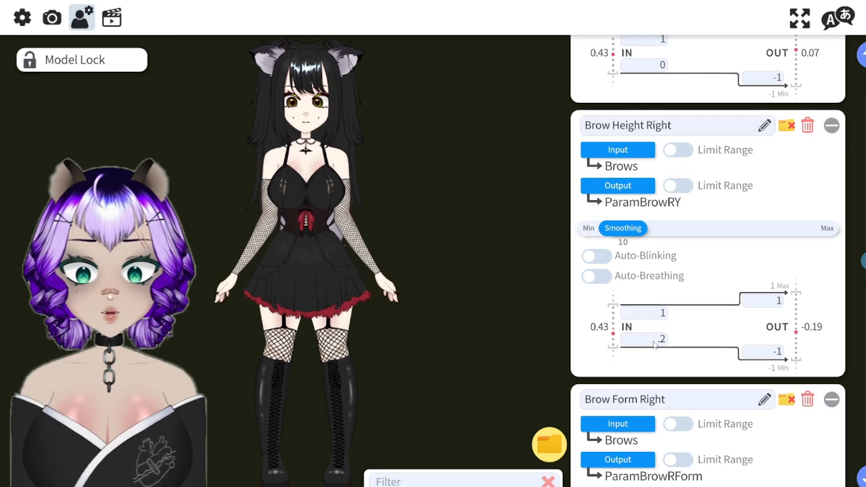
Step: Set the lower input limit of the Brow Form Left and Brow Height Left parameters to .2
{"action": "scroll", "coordinate": [658, 345], "scroll_direction": "up", "scroll_amount": 3}
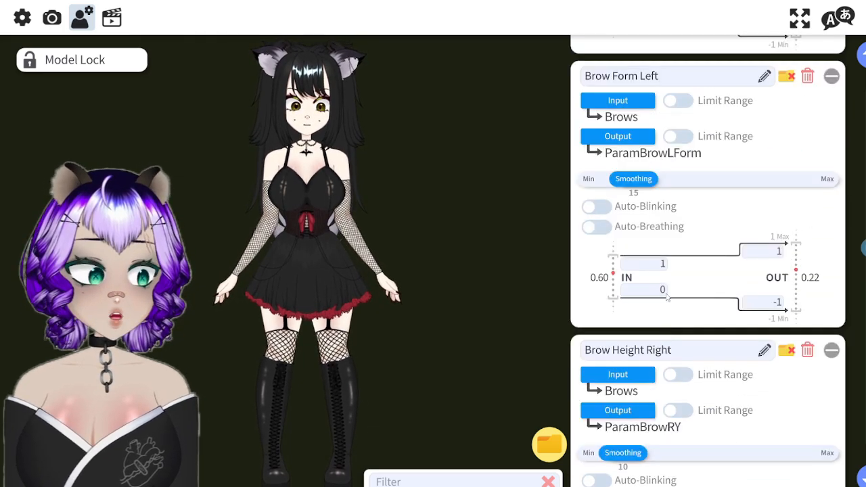
{"action": "left_click", "coordinate": [659, 290]}
{"action": "type", "text": ".2"}
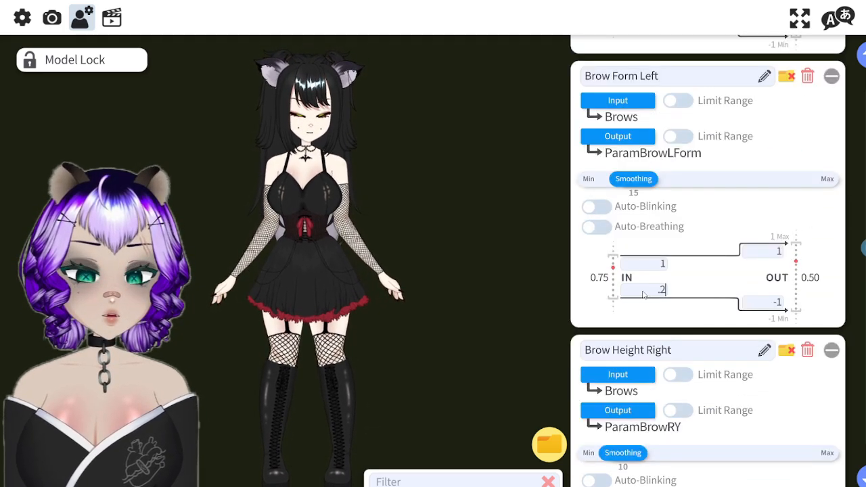
{"action": "scroll", "coordinate": [653, 297], "scroll_direction": "up", "scroll_amount": 4}
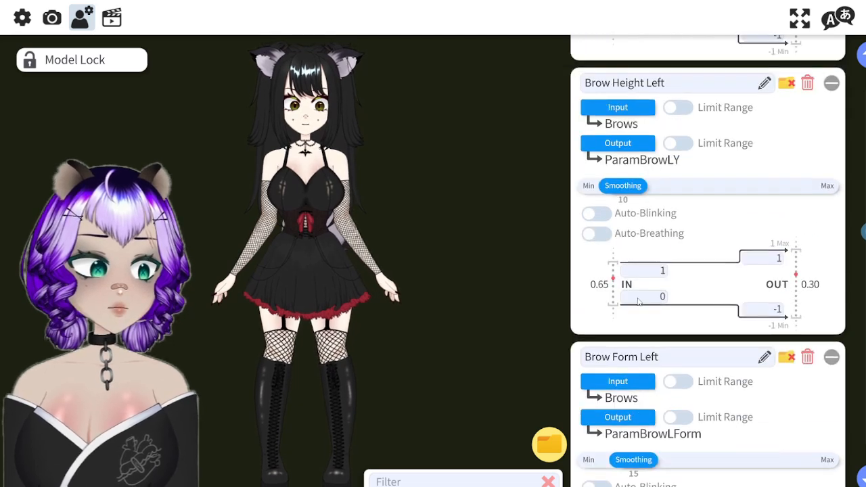
{"action": "left_click", "coordinate": [663, 298]}
{"action": "type", "text": ".2"}
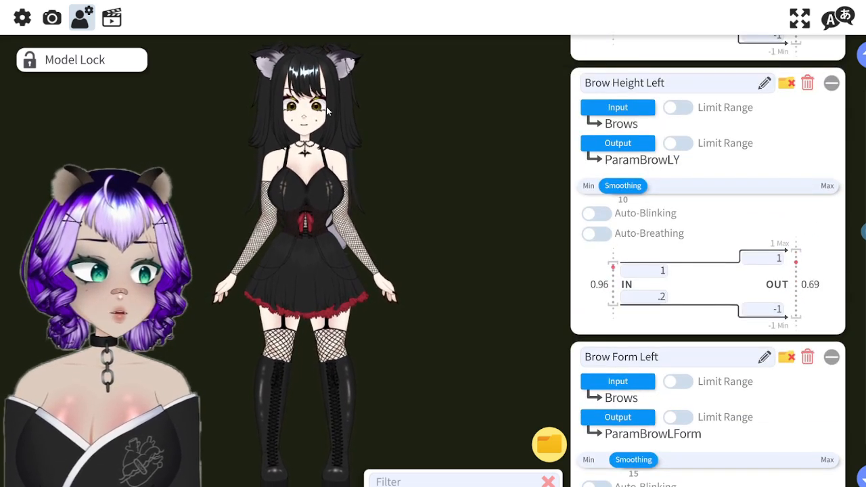
Step: Look through the eye parameters from Eye Y and Eye X to Eye Smile Right and Eye Open Right
{"action": "scroll", "coordinate": [704, 234], "scroll_direction": "up", "scroll_amount": 5}
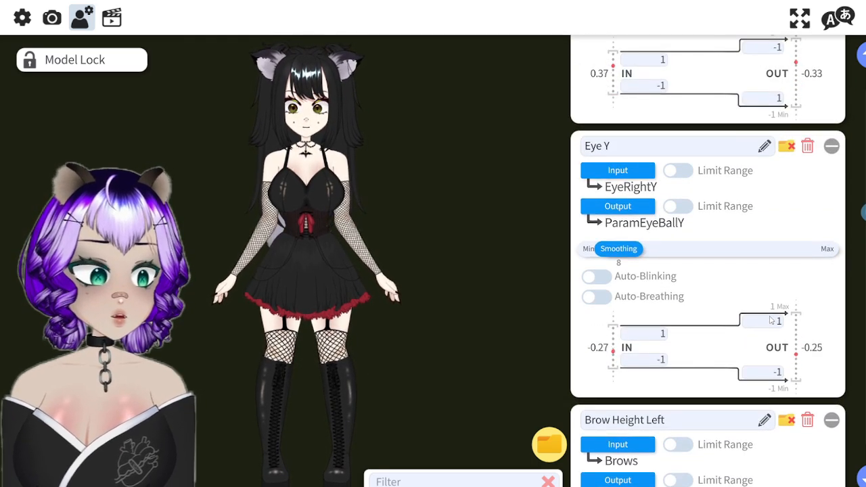
{"action": "scroll", "coordinate": [770, 320], "scroll_direction": "up", "scroll_amount": 3}
{"action": "scroll", "coordinate": [769, 320], "scroll_direction": "up", "scroll_amount": 2}
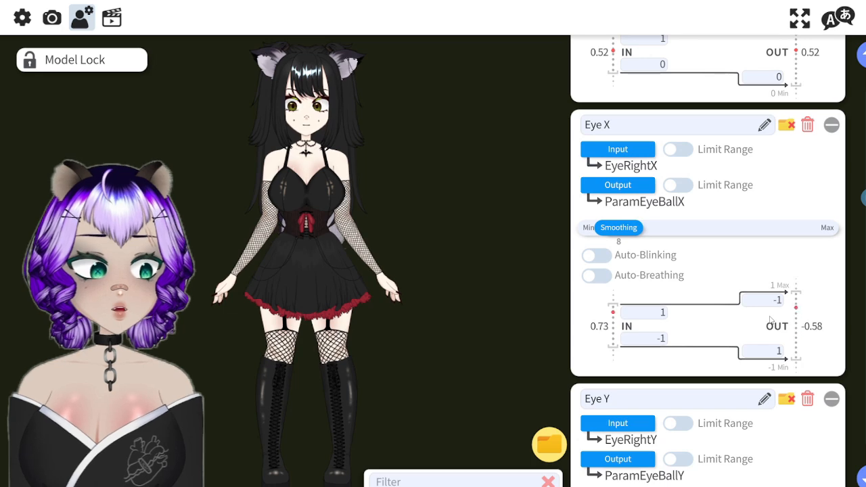
{"action": "scroll", "coordinate": [770, 320], "scroll_direction": "up", "scroll_amount": 4}
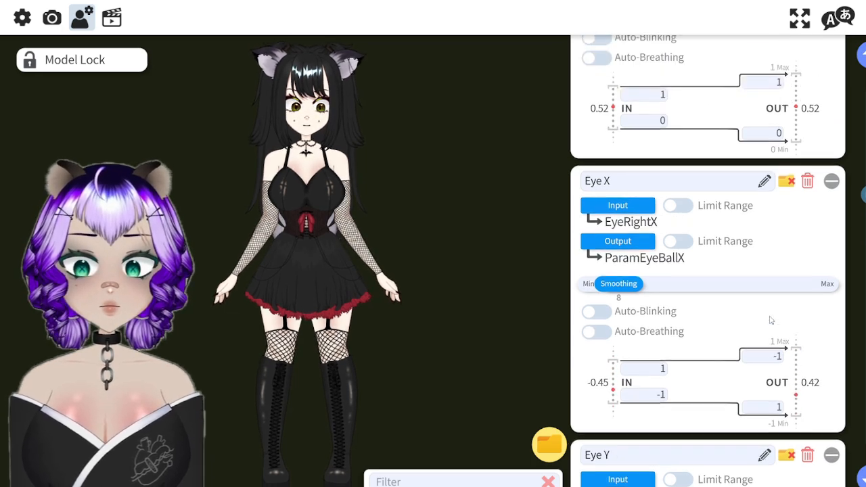
{"action": "scroll", "coordinate": [769, 320], "scroll_direction": "up", "scroll_amount": 2}
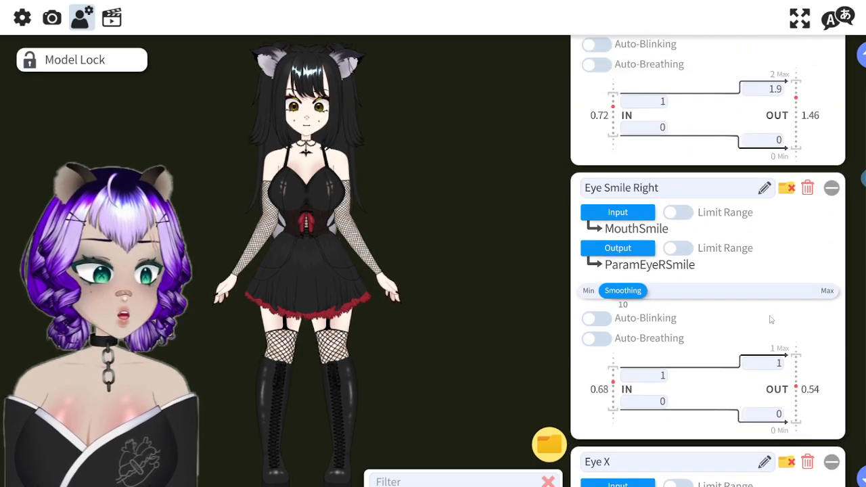
{"action": "scroll", "coordinate": [770, 320], "scroll_direction": "up", "scroll_amount": 4}
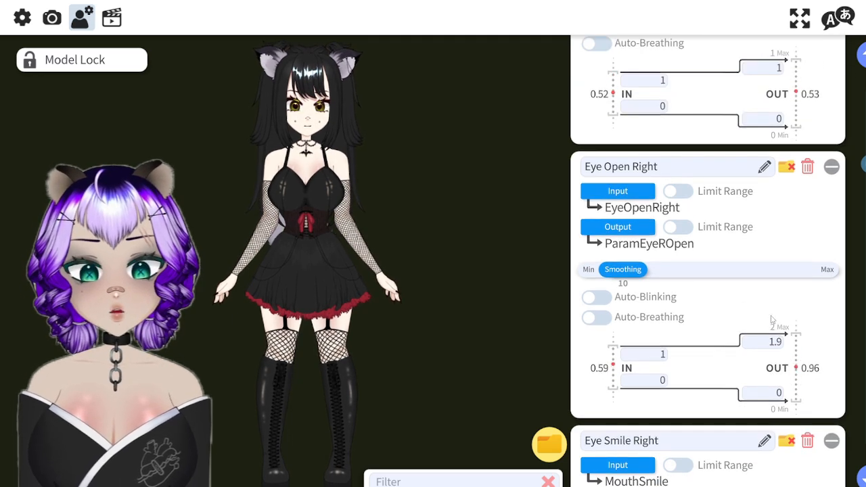
Step: Deactivate the model's Movement Config above the physics settings
{"action": "scroll", "coordinate": [772, 319], "scroll_direction": "down", "scroll_amount": 1}
{"action": "scroll", "coordinate": [774, 315], "scroll_direction": "up", "scroll_amount": 6}
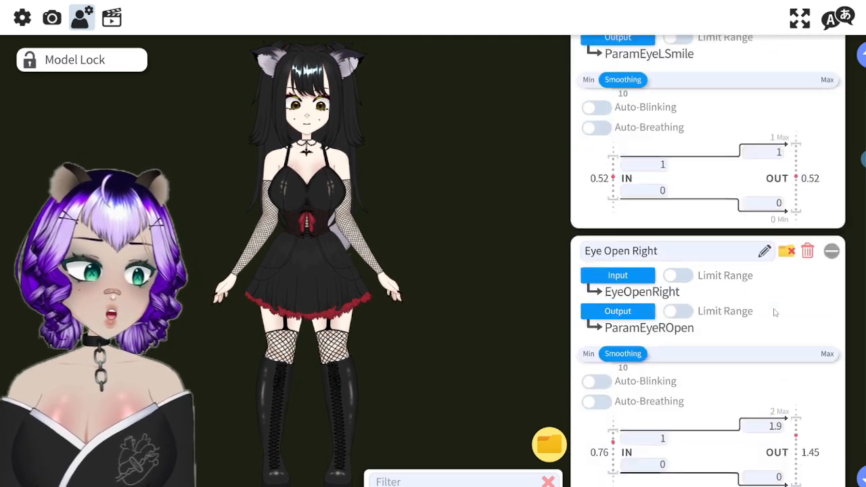
{"action": "scroll", "coordinate": [774, 313], "scroll_direction": "up", "scroll_amount": 8}
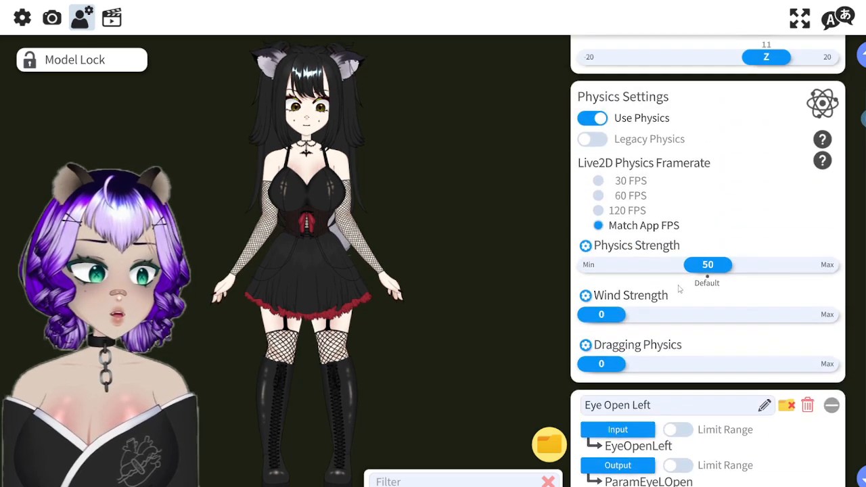
{"action": "scroll", "coordinate": [679, 289], "scroll_direction": "up", "scroll_amount": 3}
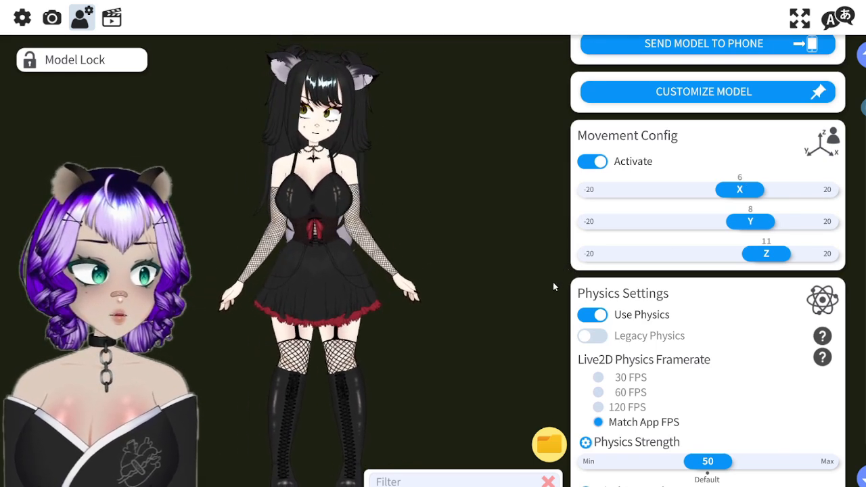
{"action": "left_click", "coordinate": [598, 163]}
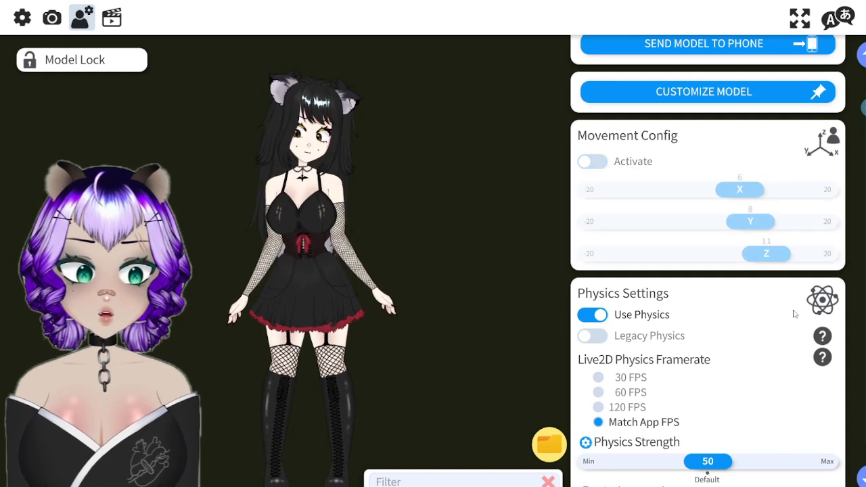
Step: Create and save a new expression named Outfit 2 with the Default Off parameter enabled at 1
{"action": "left_click", "coordinate": [115, 20]}
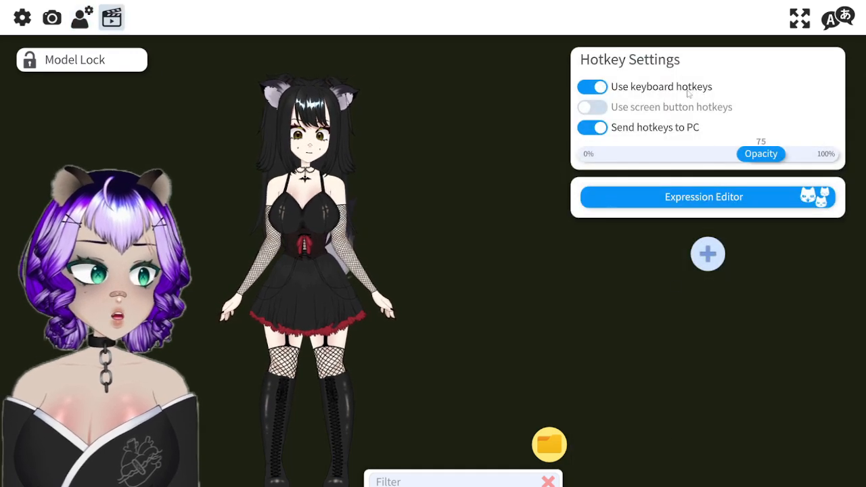
{"action": "left_click", "coordinate": [736, 197]}
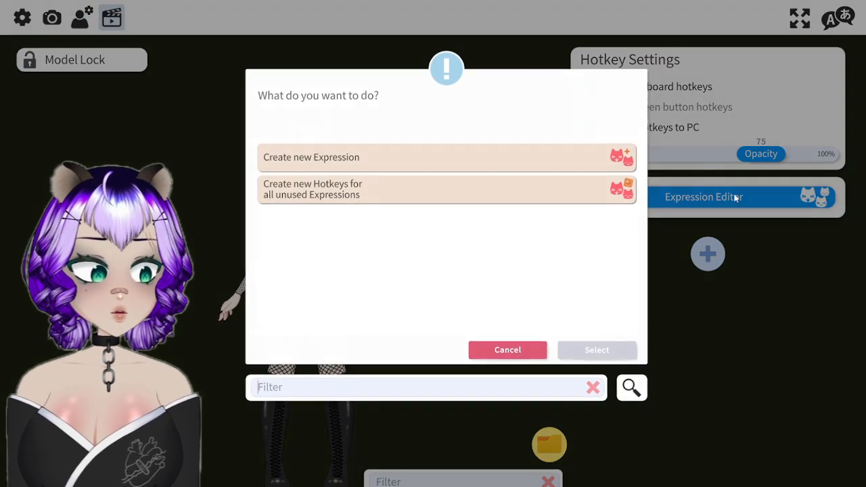
{"action": "left_click", "coordinate": [389, 160]}
{"action": "left_click", "coordinate": [627, 350]}
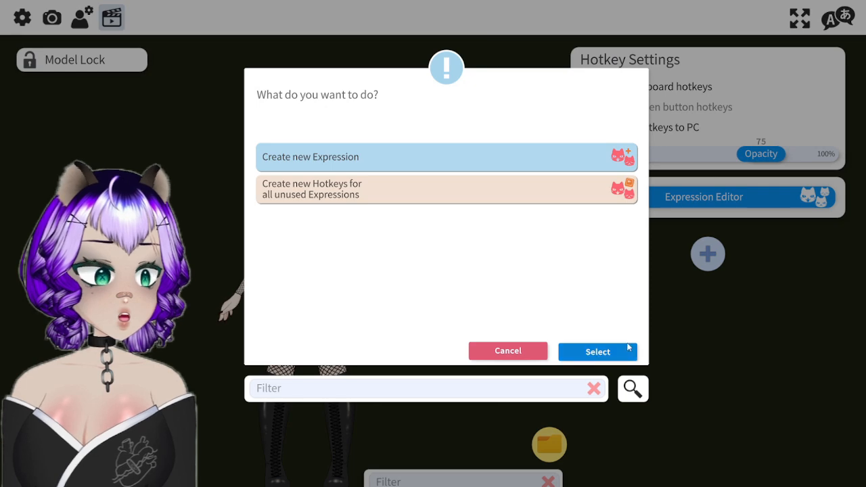
{"action": "left_click", "coordinate": [625, 110]}
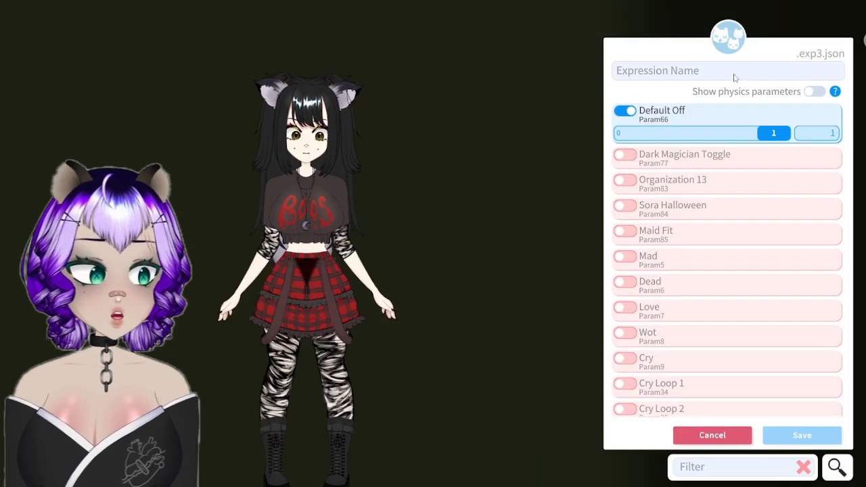
{"action": "left_click", "coordinate": [734, 76]}
{"action": "type", "text": "Outfit 2"}
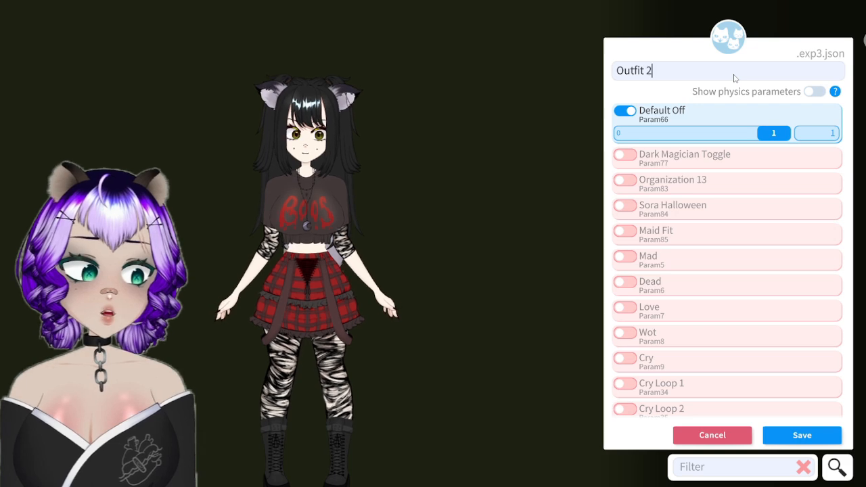
{"action": "left_click", "coordinate": [802, 435]}
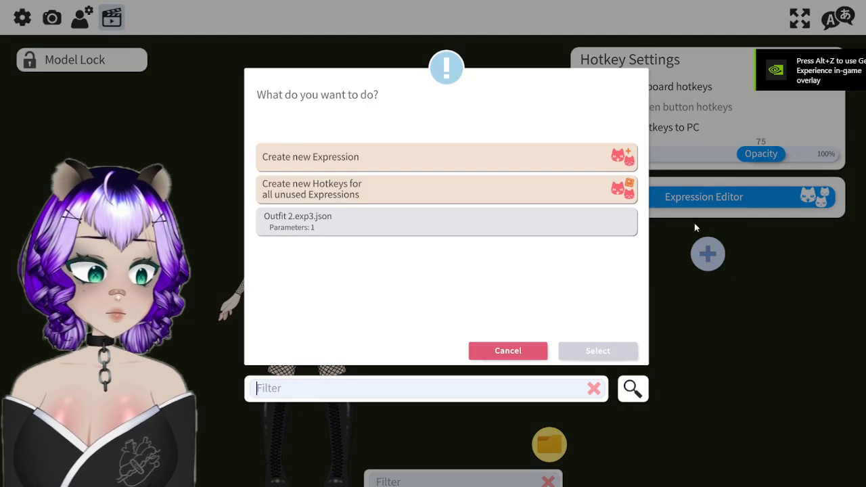
Step: Create and save a new expression named DMG with the Dark Magician Toggle parameter enabled at 1
{"action": "left_click", "coordinate": [422, 167]}
{"action": "left_click", "coordinate": [579, 349]}
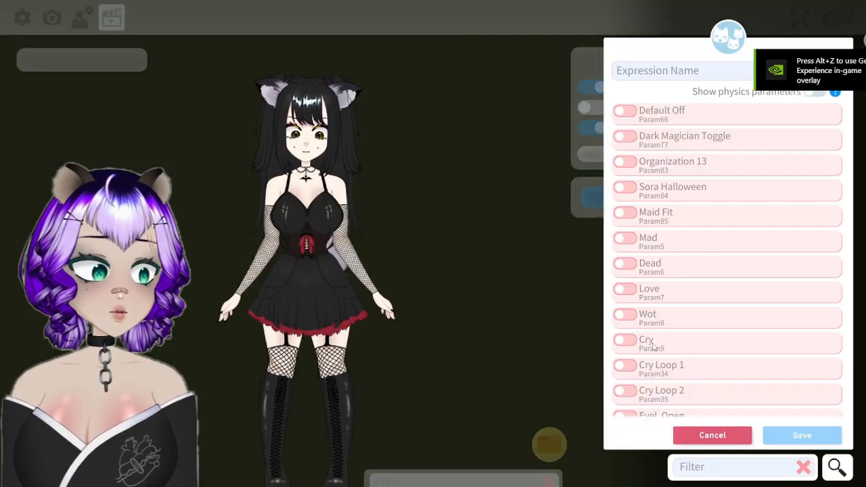
{"action": "left_click", "coordinate": [624, 136]}
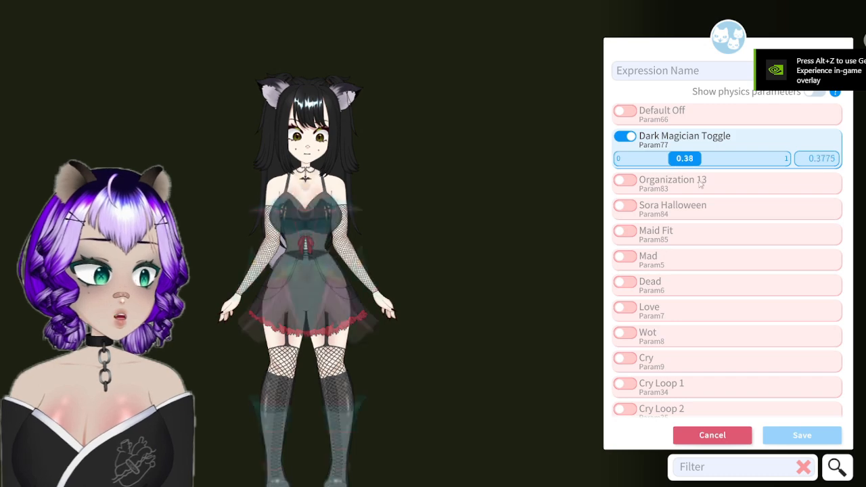
{"action": "left_click", "coordinate": [719, 67]}
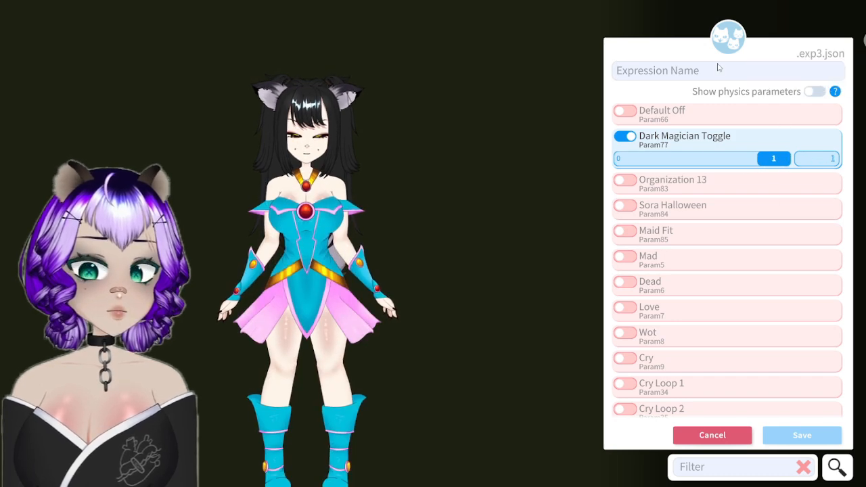
{"action": "type", "text": "DMG"}
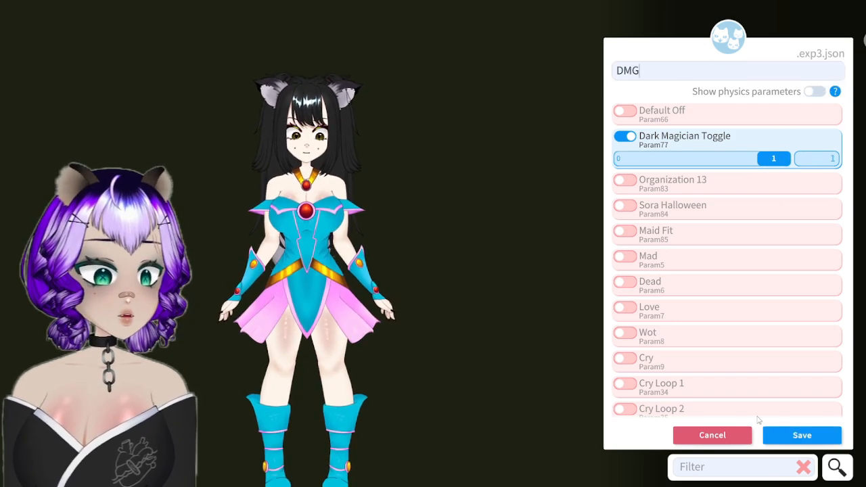
{"action": "left_click", "coordinate": [786, 432]}
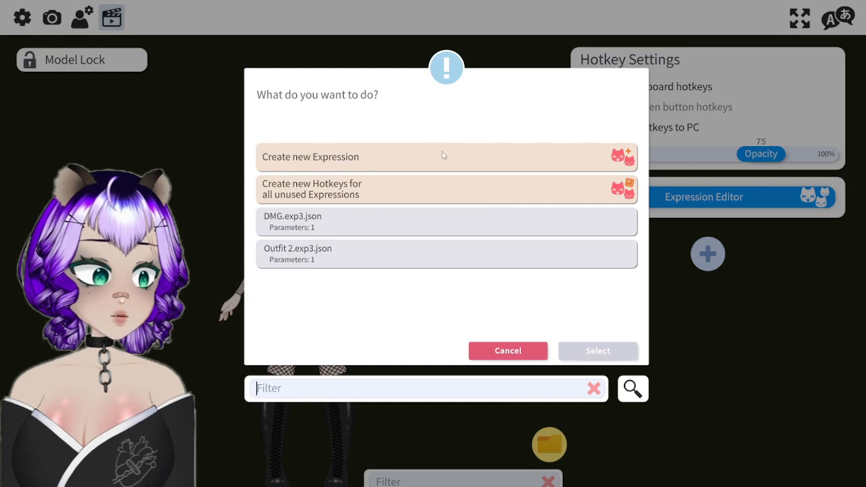
Step: Create and save a new expression named OG13 with the Organization 13 parameter enabled at 1
{"action": "left_click", "coordinate": [442, 155]}
{"action": "left_click", "coordinate": [609, 352]}
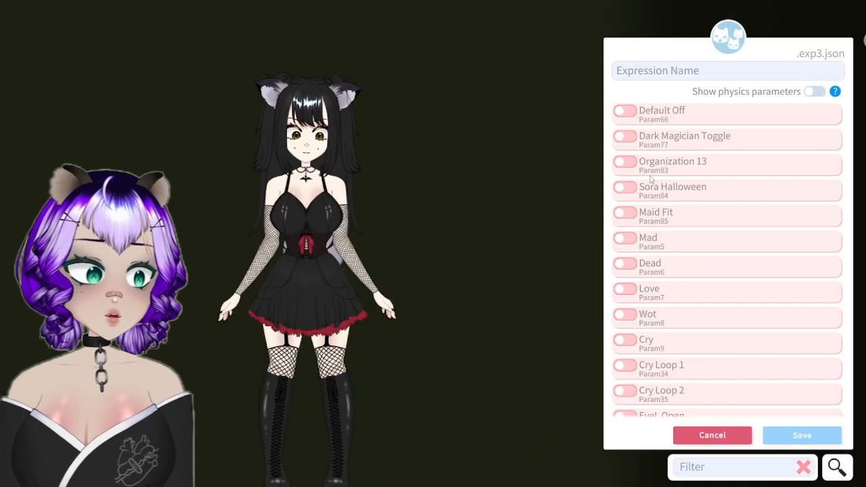
{"action": "left_click", "coordinate": [630, 166]}
{"action": "left_click_drag", "start_coordinate": [644, 186], "coordinate": [842, 205]}
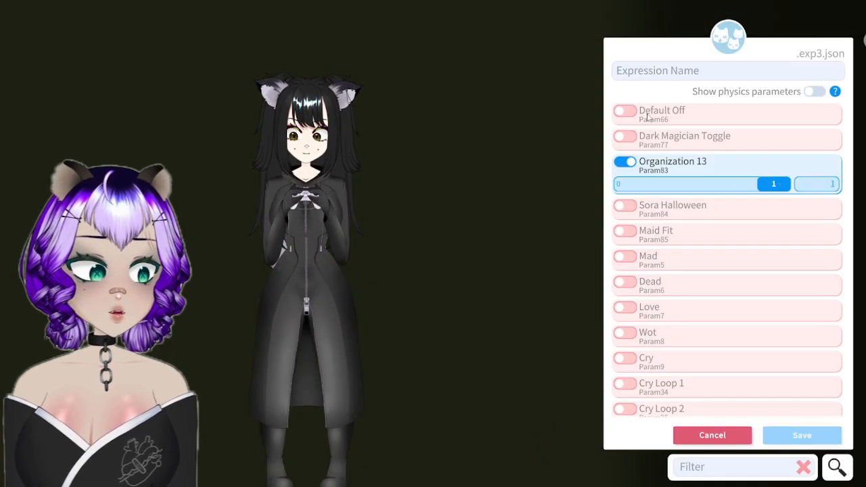
{"action": "left_click", "coordinate": [740, 78]}
{"action": "type", "text": "OG13"}
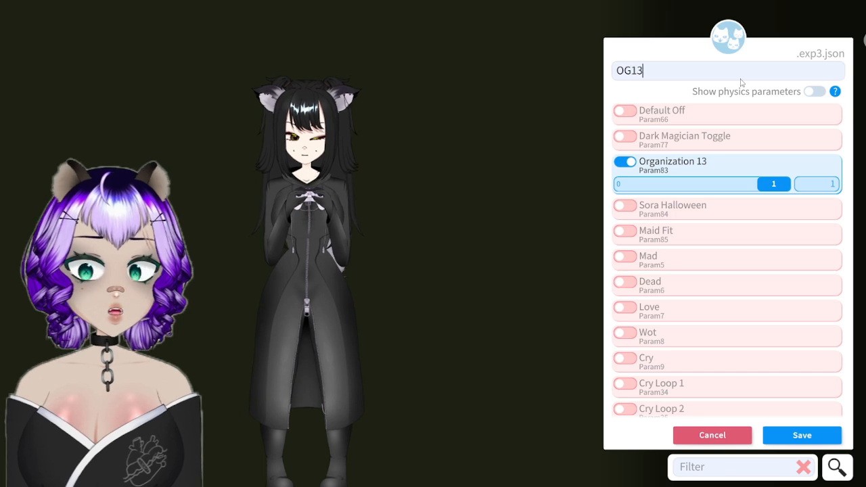
{"action": "left_click", "coordinate": [803, 435]}
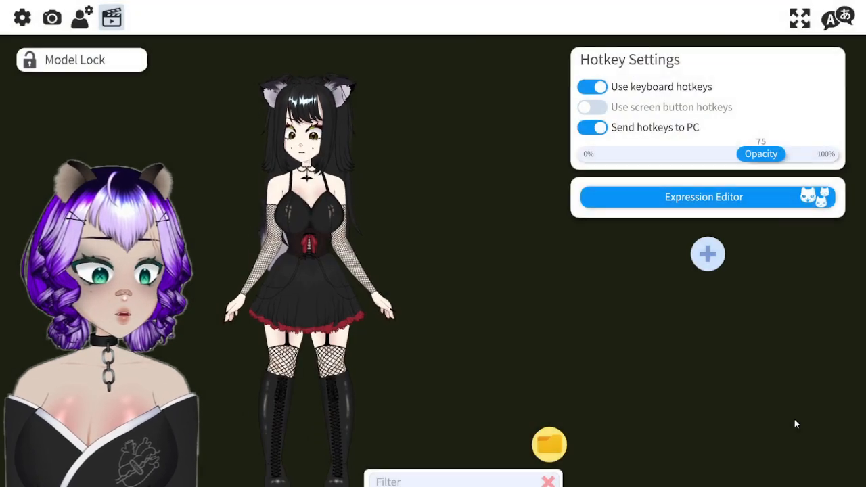
Step: Create and save a new expression named Halloween with the Sora Halloween parameter enabled at 1
{"action": "left_click", "coordinate": [376, 157]}
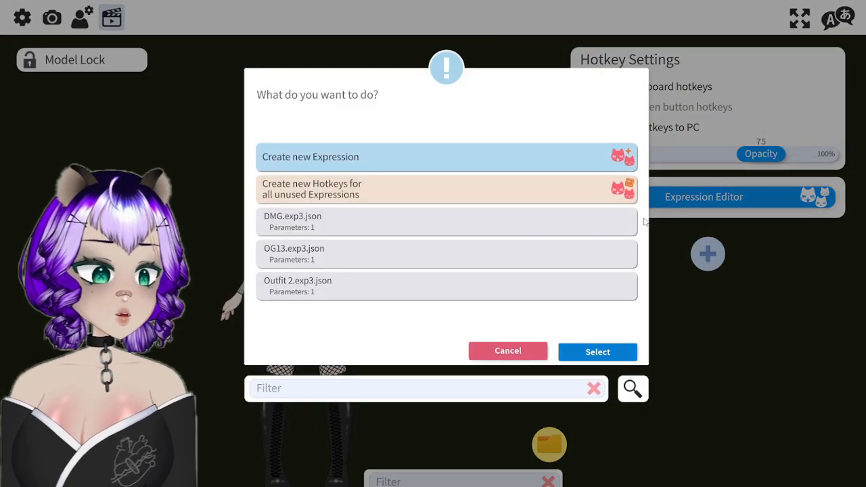
{"action": "left_click", "coordinate": [586, 351]}
{"action": "left_click", "coordinate": [626, 187]}
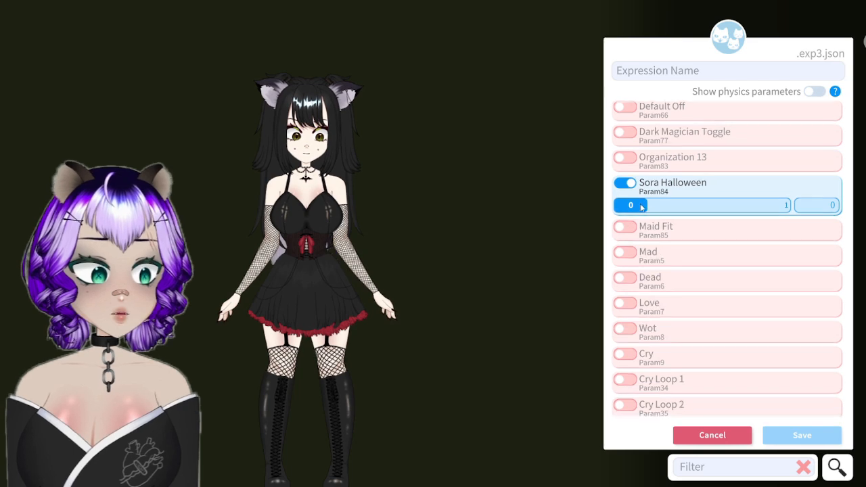
{"action": "left_click_drag", "start_coordinate": [789, 203], "coordinate": [823, 205]}
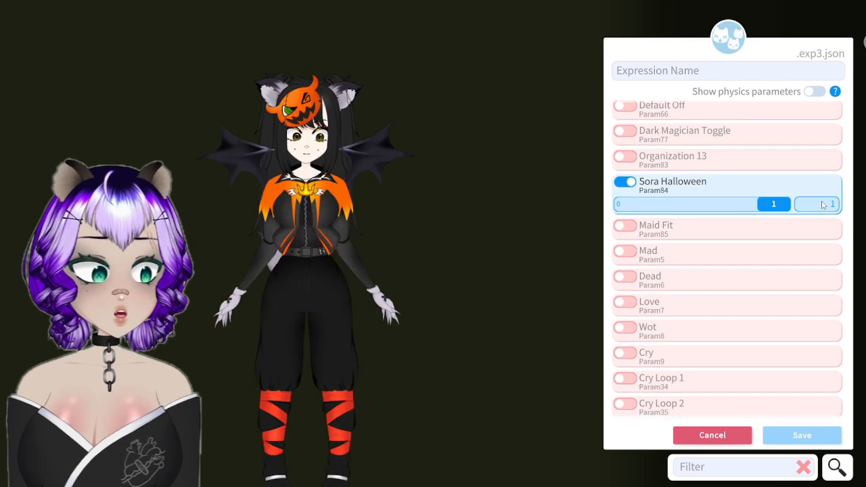
{"action": "left_click", "coordinate": [698, 76]}
{"action": "type", "text": "Halloween"}
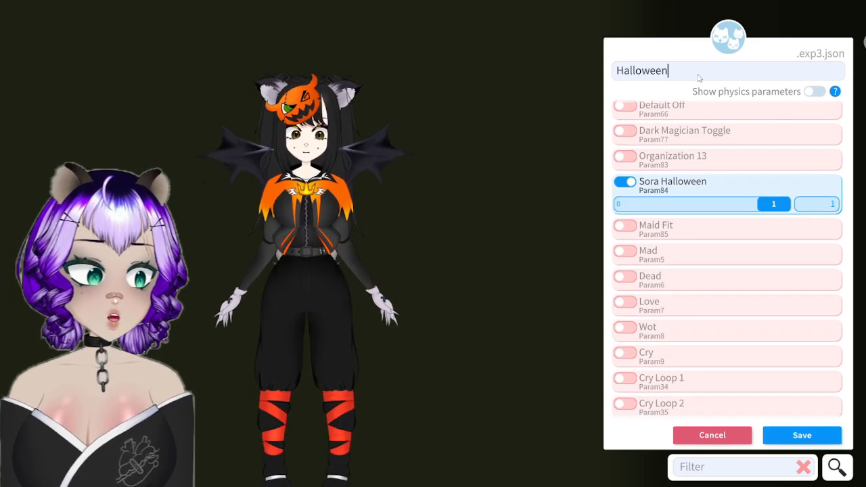
{"action": "left_click", "coordinate": [802, 436]}
Step: Create and save a new expression named Maid with the Maid Fit parameter enabled at 1
{"action": "left_click", "coordinate": [402, 156]}
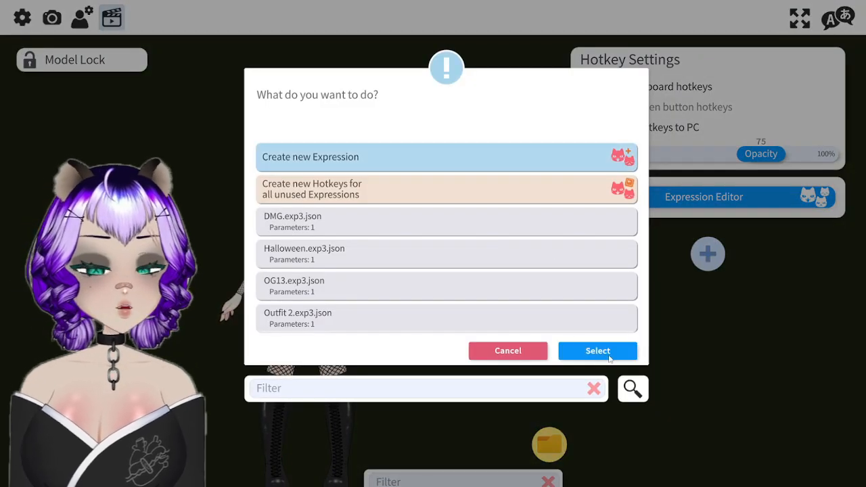
{"action": "left_click", "coordinate": [597, 351]}
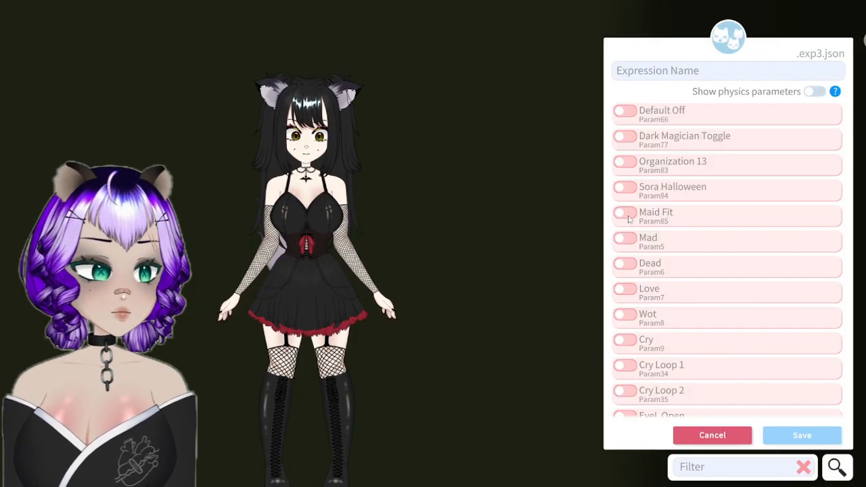
{"action": "left_click", "coordinate": [625, 213]}
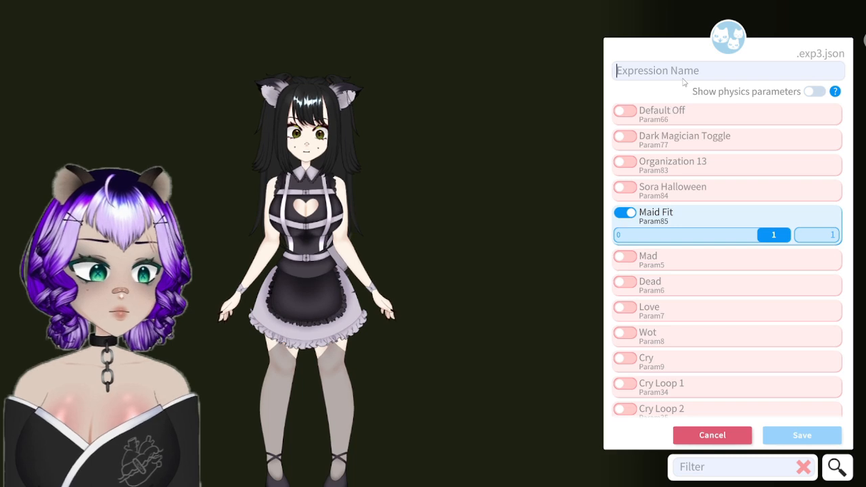
{"action": "left_click", "coordinate": [696, 72]}
{"action": "type", "text": "Maid"}
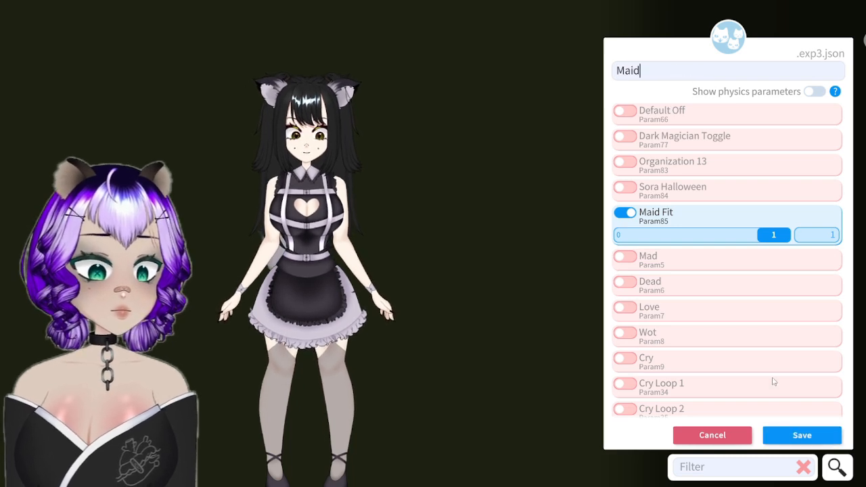
{"action": "left_click", "coordinate": [800, 438]}
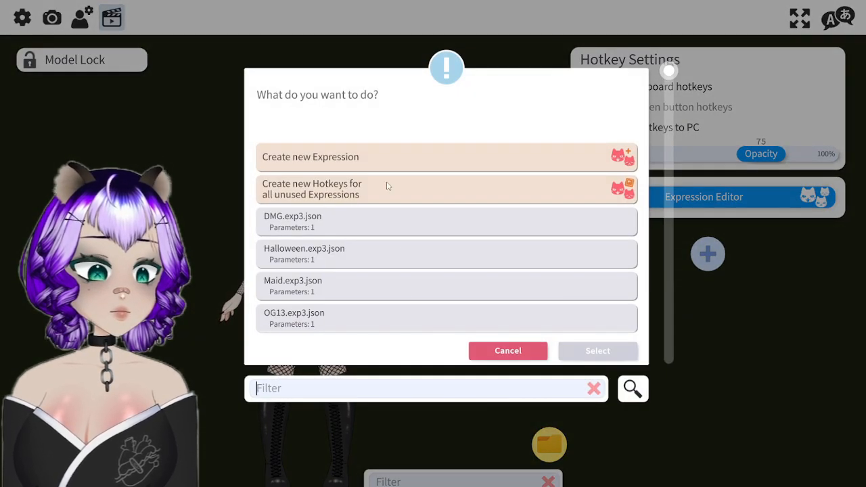
Step: Create and save a new expression named Mad with the Mad parameter enabled at 1
{"action": "left_click", "coordinate": [384, 157]}
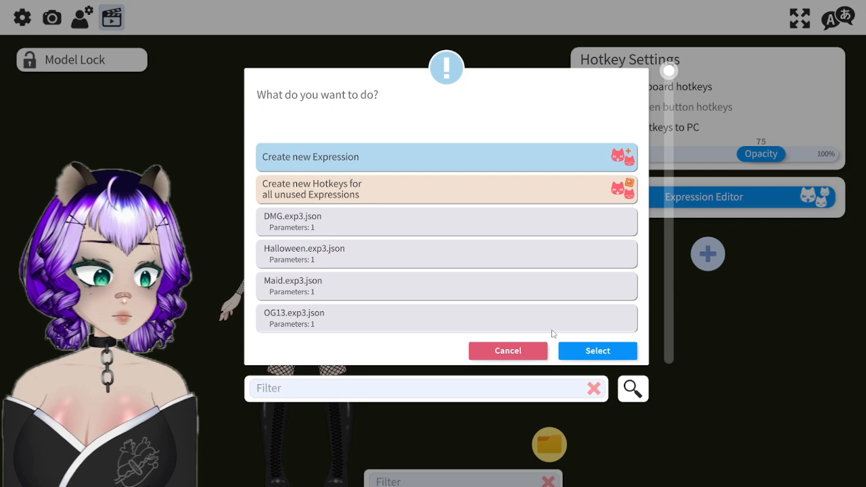
{"action": "left_click", "coordinate": [584, 357]}
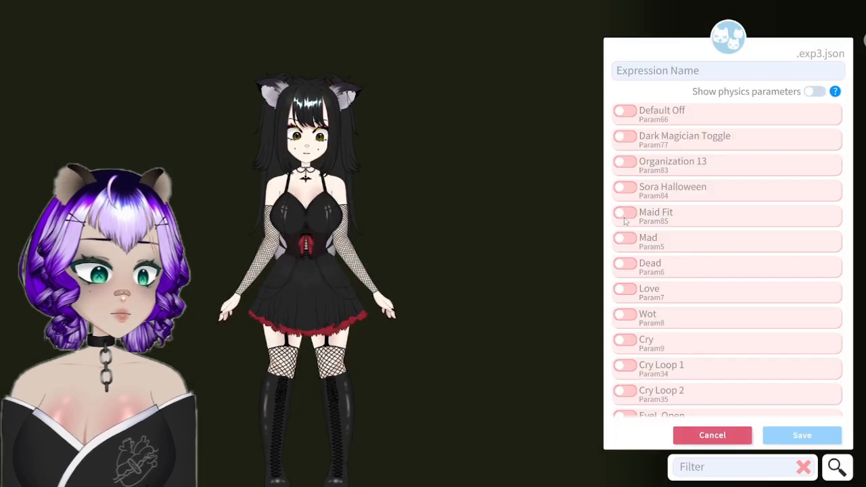
{"action": "left_click", "coordinate": [625, 238]}
{"action": "left_click_drag", "start_coordinate": [650, 260], "coordinate": [832, 269]}
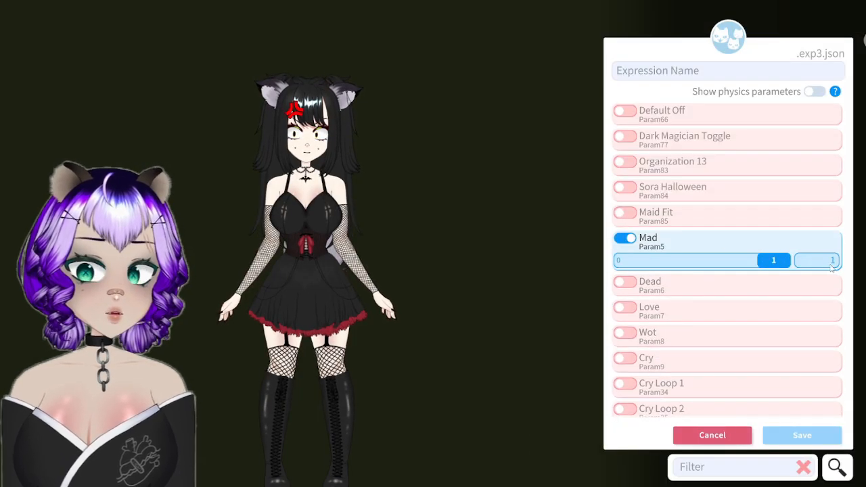
{"action": "type", "text": "Mad"}
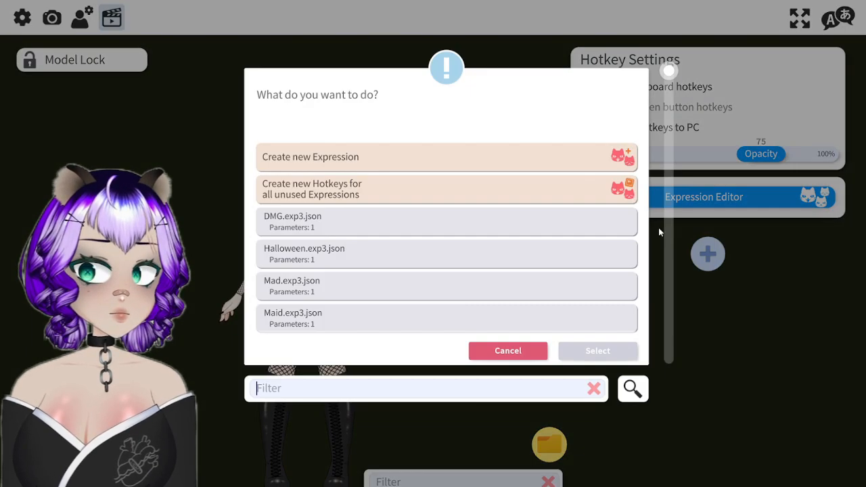
Step: Create and save a new expression named Dead with the Dead parameter enabled at 1
{"action": "left_click", "coordinate": [341, 158]}
{"action": "left_click", "coordinate": [582, 351]}
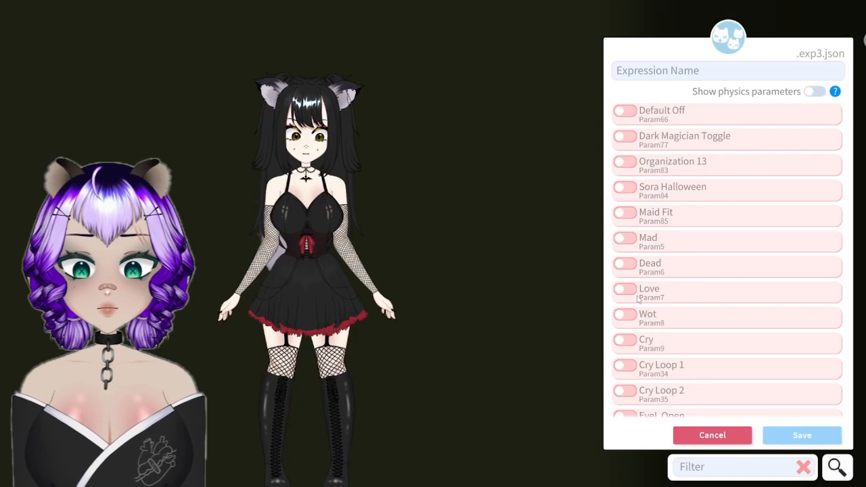
{"action": "left_click", "coordinate": [624, 263]}
{"action": "left_click_drag", "start_coordinate": [626, 286], "coordinate": [812, 292]}
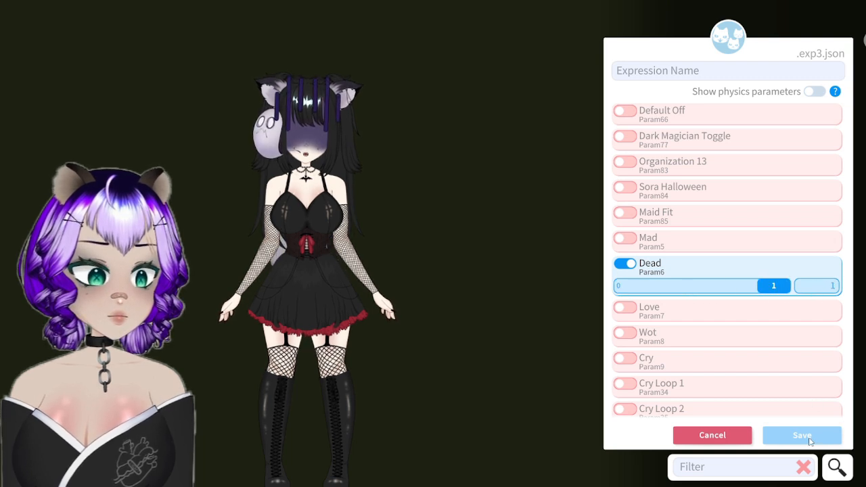
{"action": "left_click", "coordinate": [658, 91]}
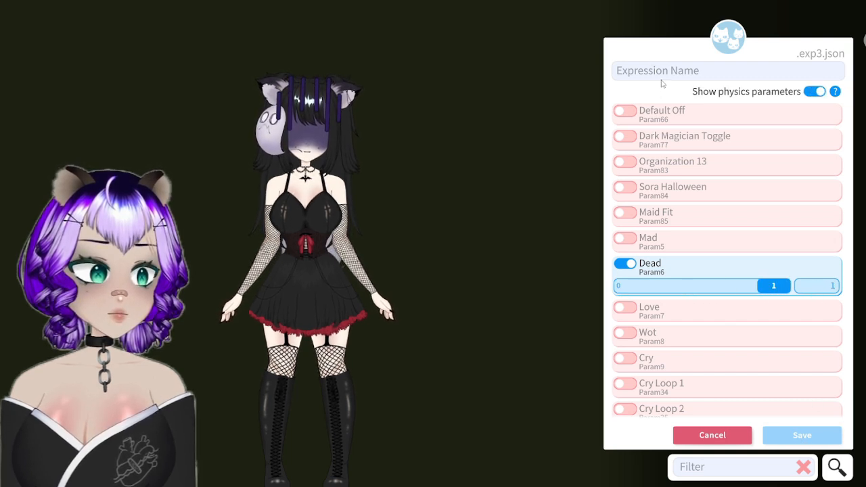
{"action": "left_click", "coordinate": [794, 95]}
{"action": "type", "text": "Dead"}
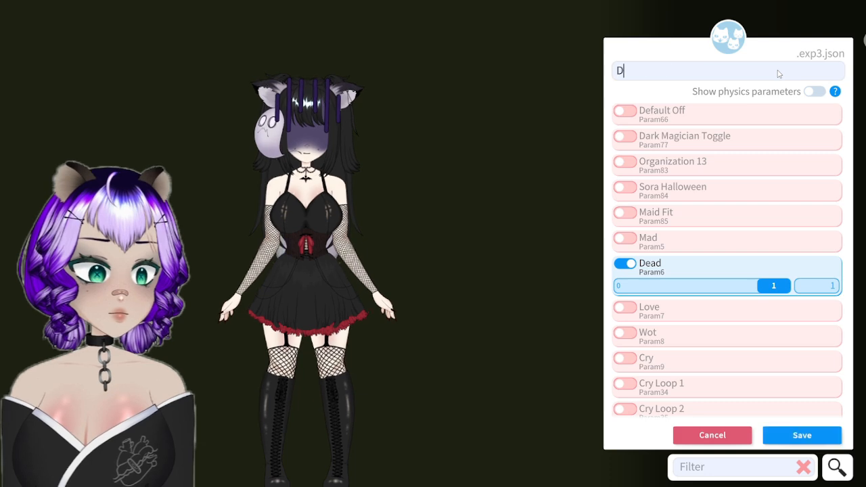
{"action": "left_click", "coordinate": [838, 433]}
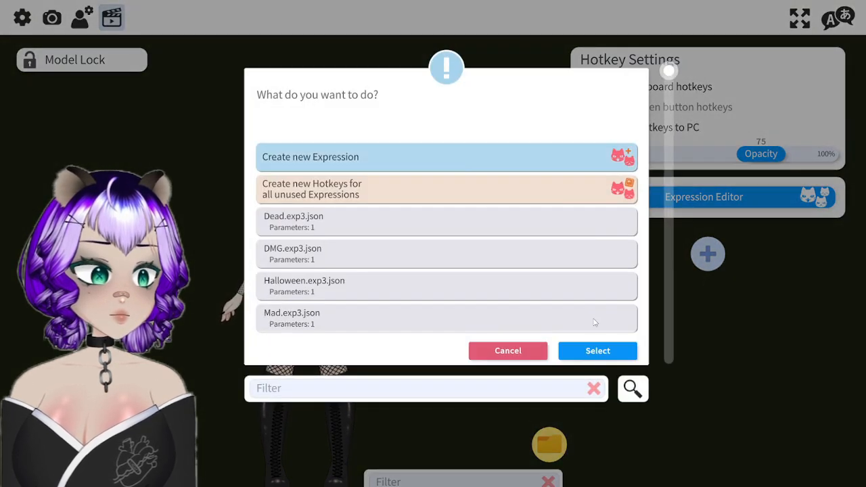
Step: Create and save a new expression named Love with the Love parameter enabled at 1
{"action": "left_click", "coordinate": [580, 357]}
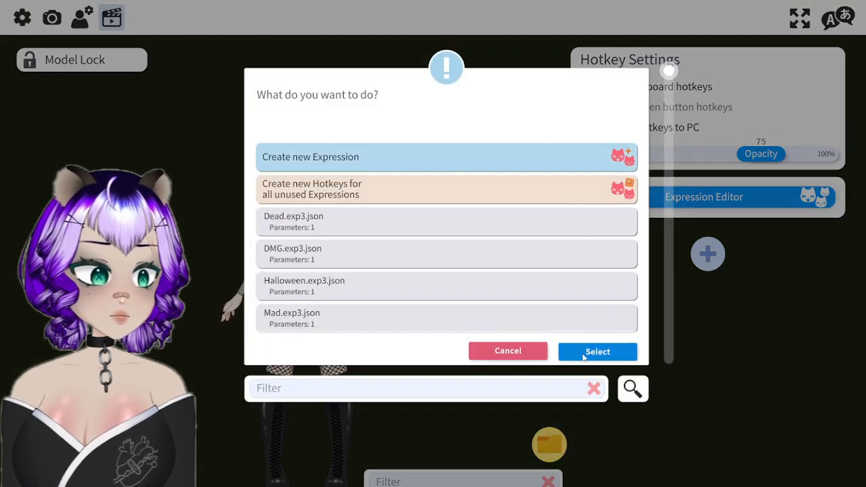
{"action": "scroll", "coordinate": [621, 293], "scroll_direction": "down", "scroll_amount": 1}
{"action": "left_click", "coordinate": [624, 262]}
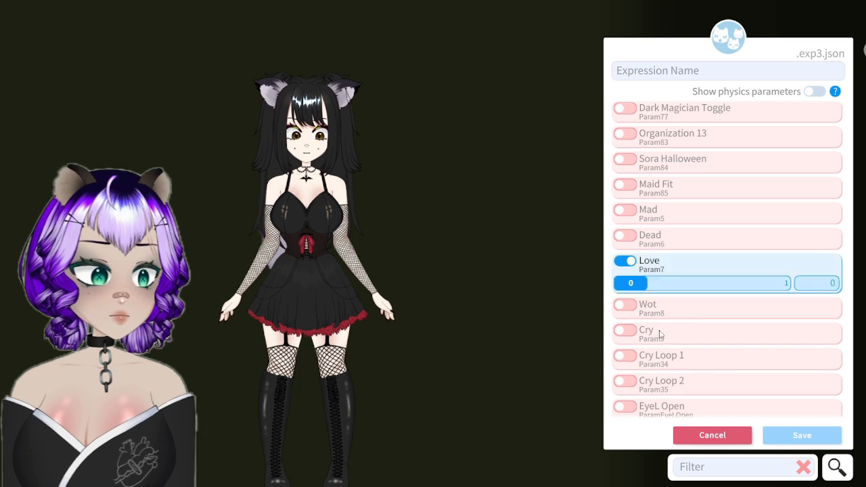
{"action": "left_click_drag", "start_coordinate": [640, 284], "coordinate": [775, 283]}
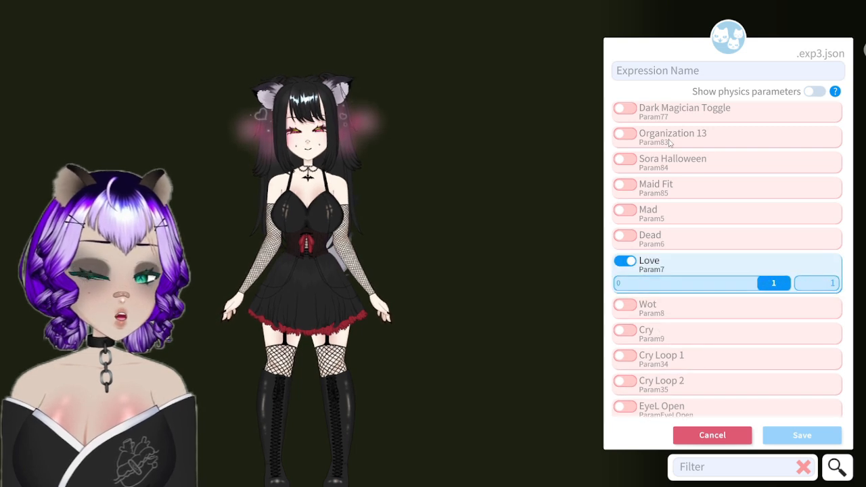
{"action": "type", "text": "Love"}
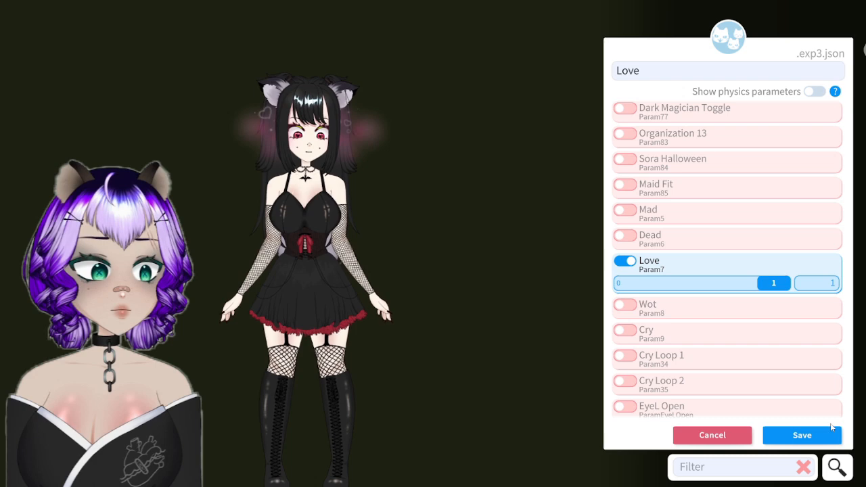
{"action": "left_click", "coordinate": [832, 426]}
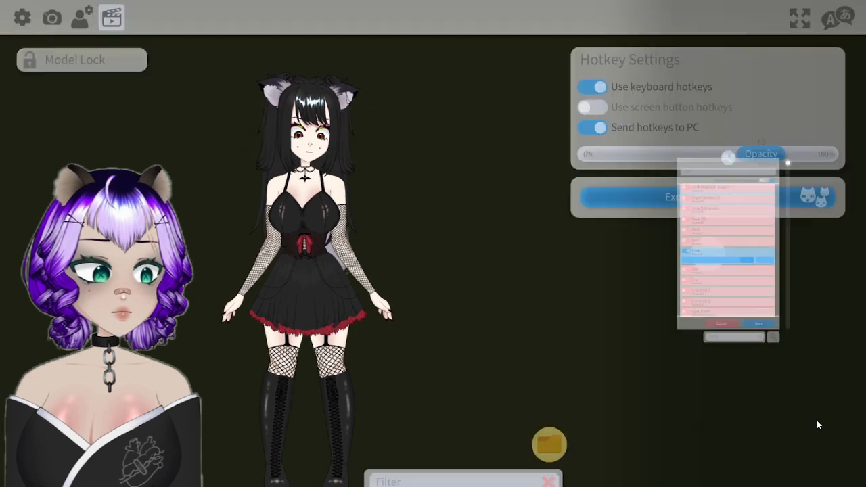
Step: Create and save a new expression named Wot with the Wot parameter enabled at 1, then leave the expression editor
{"action": "left_click", "coordinate": [405, 166]}
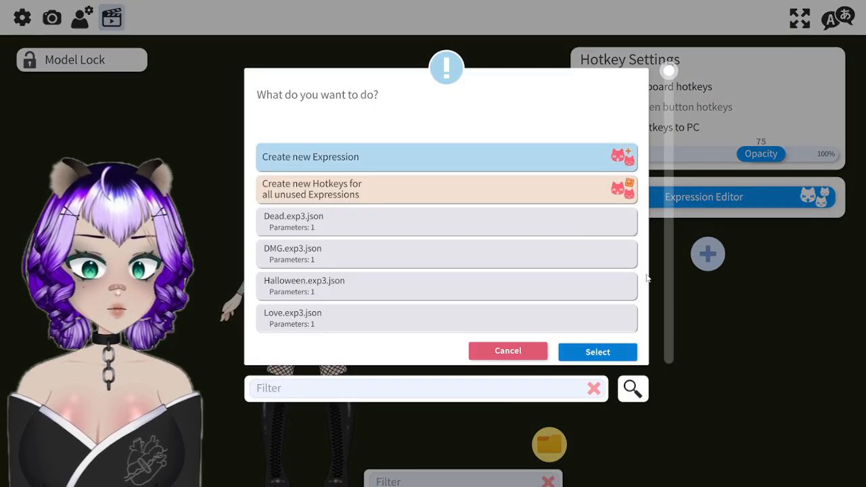
{"action": "left_click", "coordinate": [624, 349]}
{"action": "left_click", "coordinate": [624, 314]}
{"action": "left_click_drag", "start_coordinate": [626, 336], "coordinate": [778, 336]}
{"action": "type", "text": "Wot"}
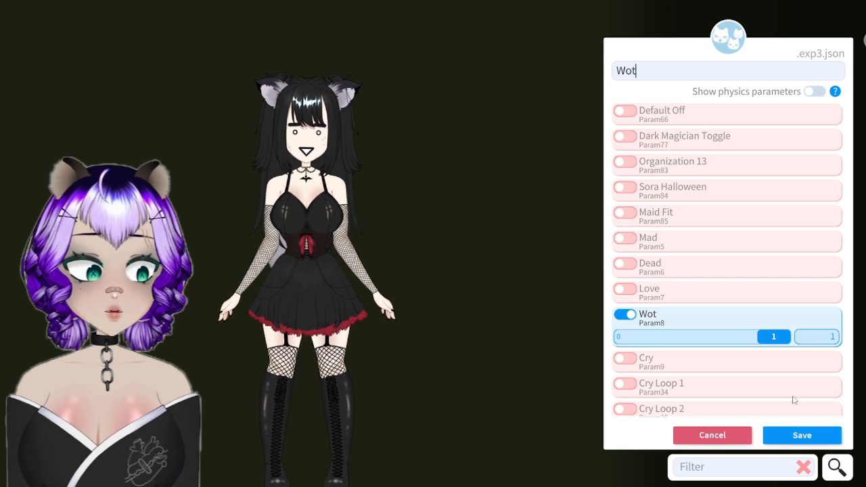
{"action": "left_click", "coordinate": [809, 434]}
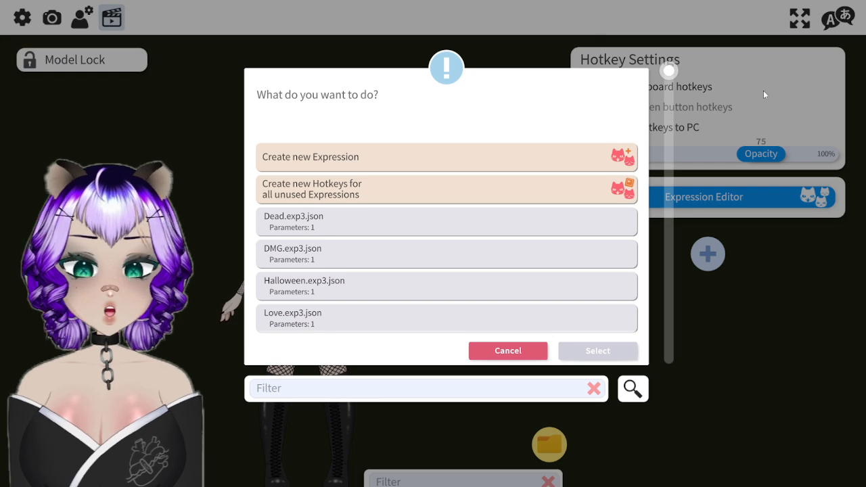
{"action": "left_click", "coordinate": [523, 351]}
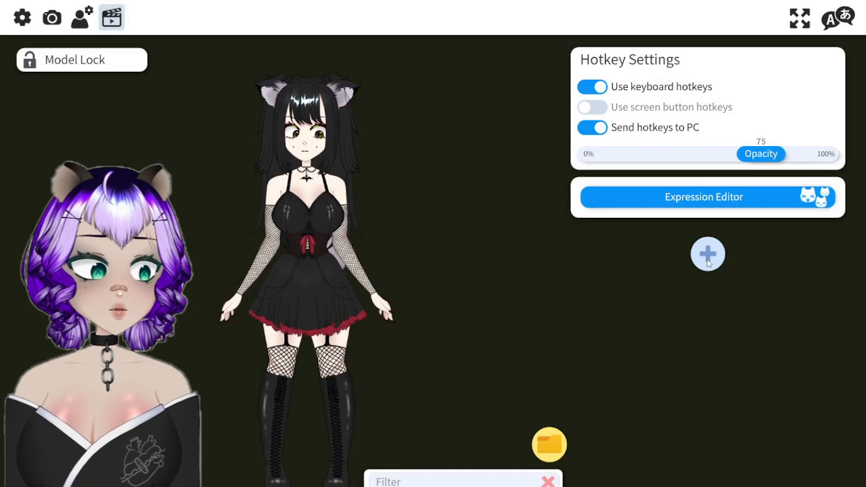
Step: Add a new hotkey and set its action to Set/Unset Expression (exp3)
{"action": "left_click", "coordinate": [708, 253]}
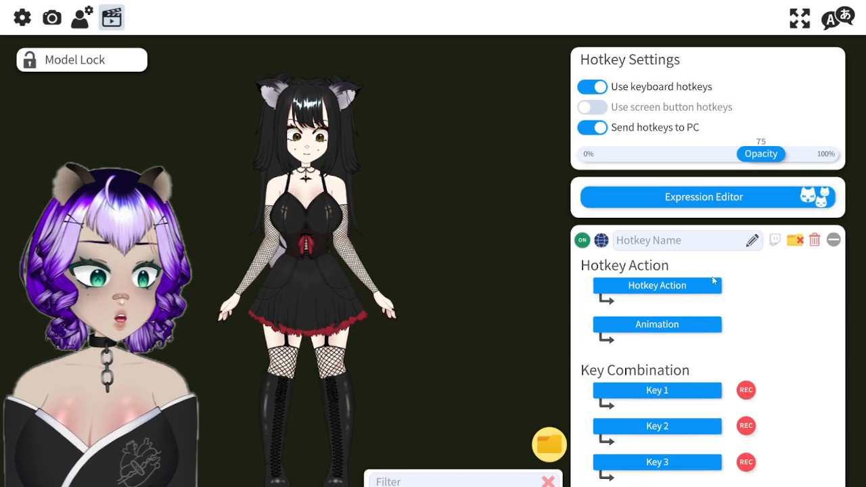
{"action": "left_click", "coordinate": [622, 284]}
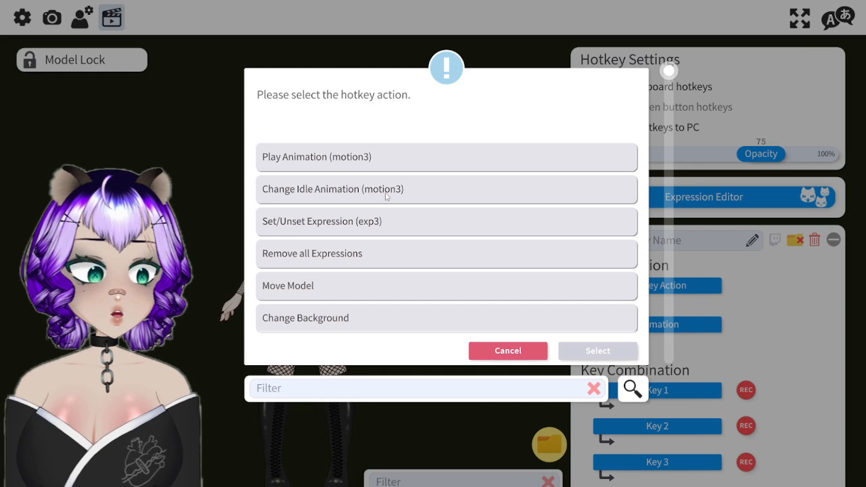
{"action": "scroll", "coordinate": [379, 284], "scroll_direction": "down", "scroll_amount": 4}
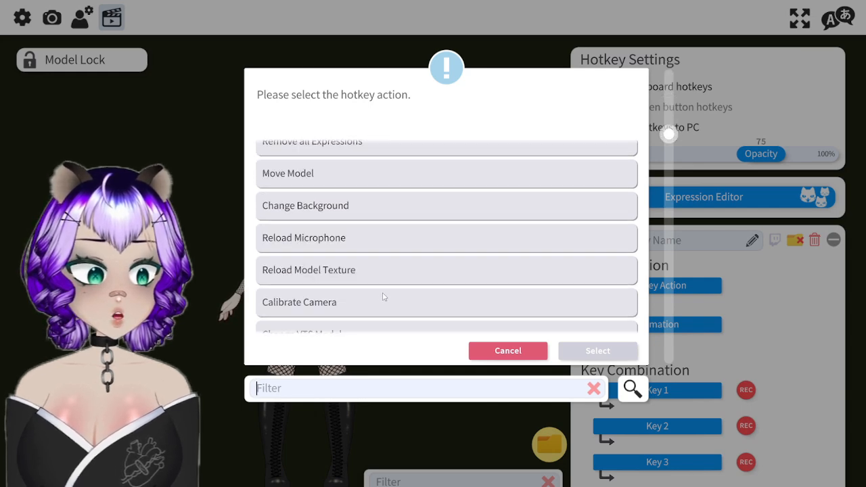
{"action": "scroll", "coordinate": [383, 296], "scroll_direction": "up", "scroll_amount": 4}
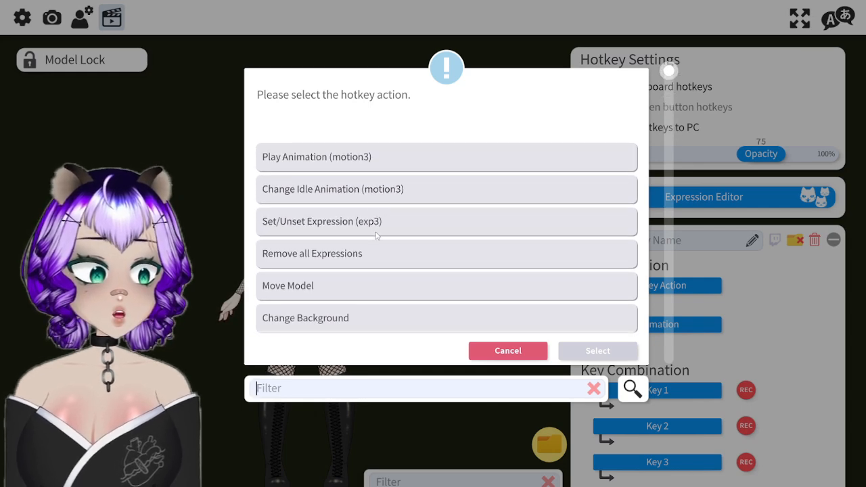
{"action": "left_click", "coordinate": [377, 234]}
{"action": "left_click", "coordinate": [568, 353]}
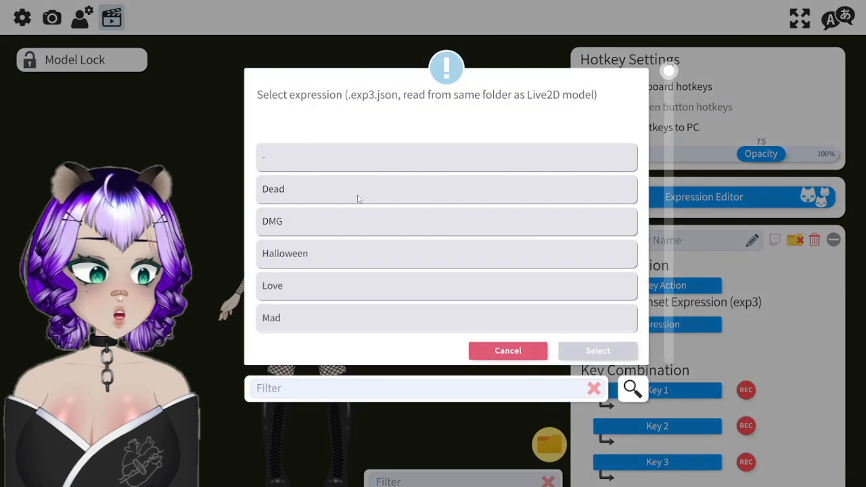
Step: Assign the OG13 expression to the new hotkey and name the hotkey OG13
{"action": "left_click", "coordinate": [359, 193]}
{"action": "left_click_drag", "start_coordinate": [669, 71], "coordinate": [670, 465]}
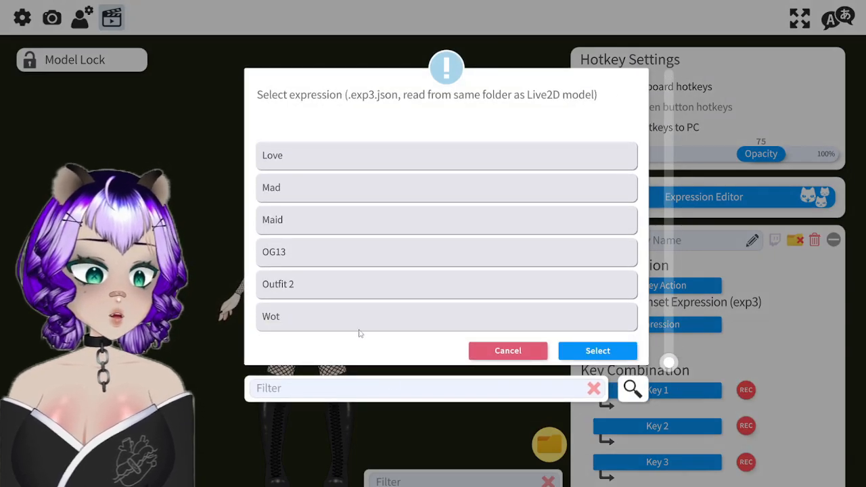
{"action": "left_click", "coordinate": [345, 252]}
{"action": "left_click", "coordinate": [595, 351]}
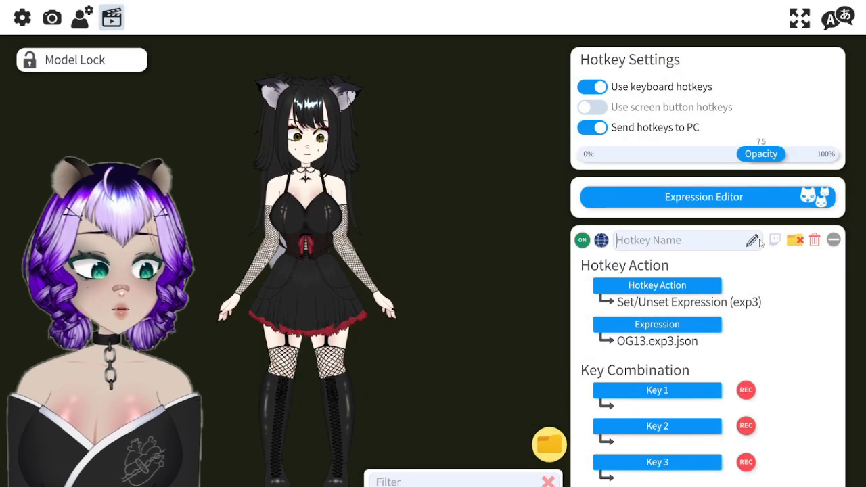
{"action": "type", "text": "OG13"}
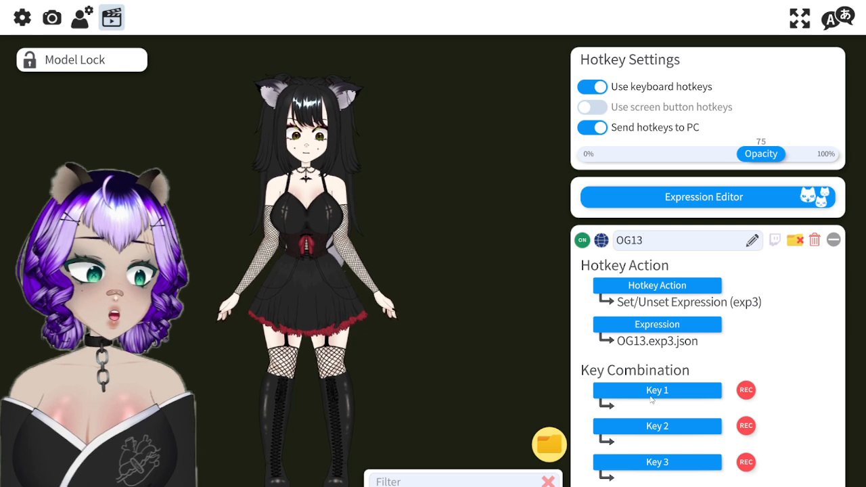
Step: Set the OG13 hotkey's key combination to Alt and N1, test it on the model, and collapse the hotkey's settings
{"action": "left_click", "coordinate": [652, 392]}
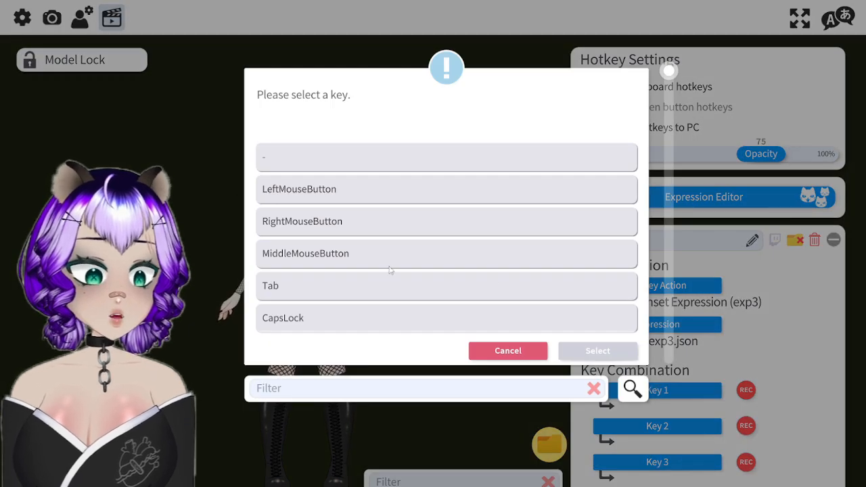
{"action": "scroll", "coordinate": [390, 269], "scroll_direction": "down", "scroll_amount": 3}
{"action": "scroll", "coordinate": [447, 237], "scroll_direction": "down", "scroll_amount": 20}
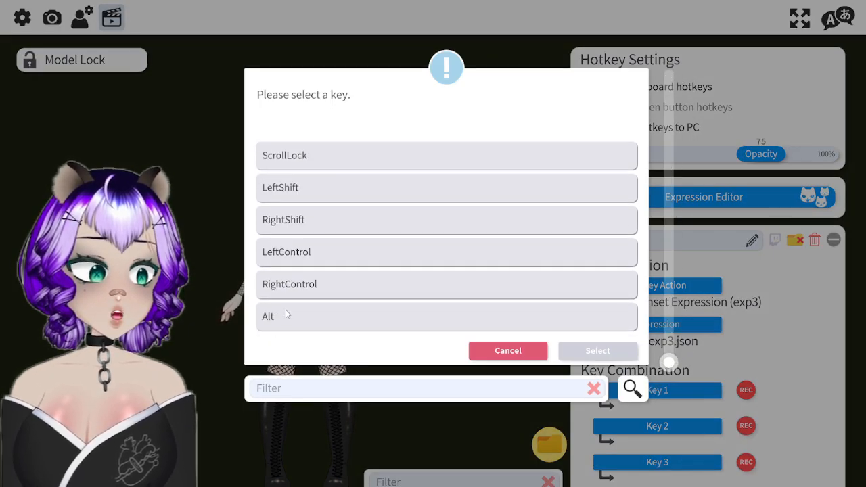
{"action": "left_click", "coordinate": [285, 315]}
{"action": "left_click", "coordinate": [597, 351]}
{"action": "left_click", "coordinate": [670, 422]}
{"action": "type", "text": "1"}
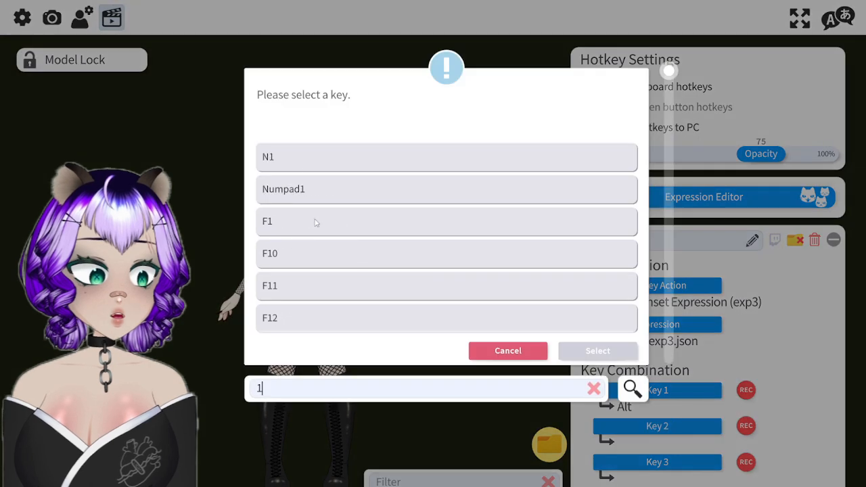
{"action": "left_click", "coordinate": [338, 157]}
{"action": "left_click", "coordinate": [598, 352]}
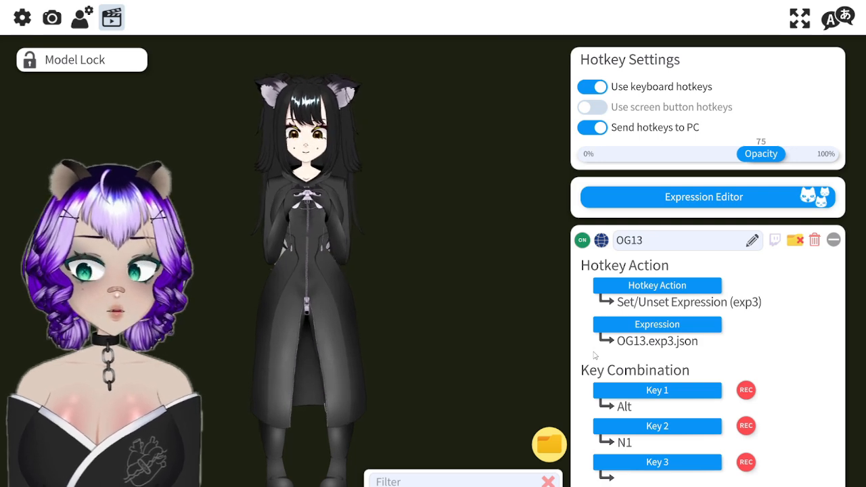
{"action": "key", "text": "alt+KP_1"}
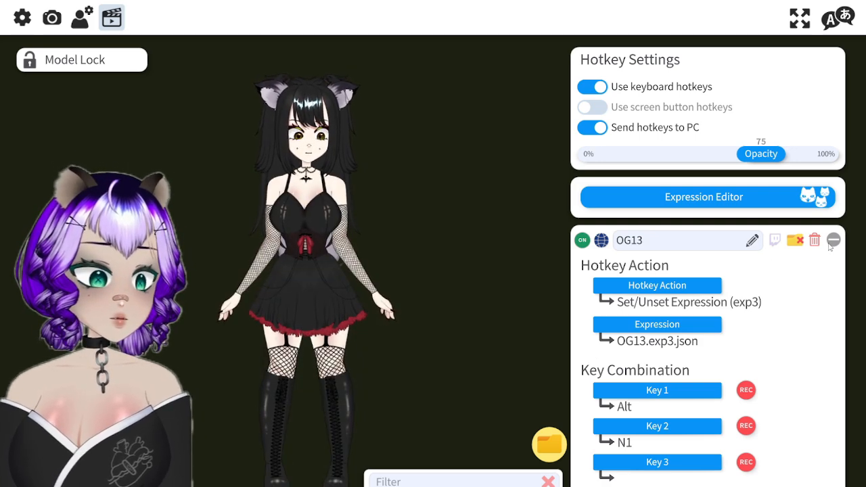
{"action": "left_click", "coordinate": [831, 242]}
Step: Add a second hotkey below OG13 and set its action to Set/Unset Expression (exp3)
{"action": "left_click", "coordinate": [708, 290]}
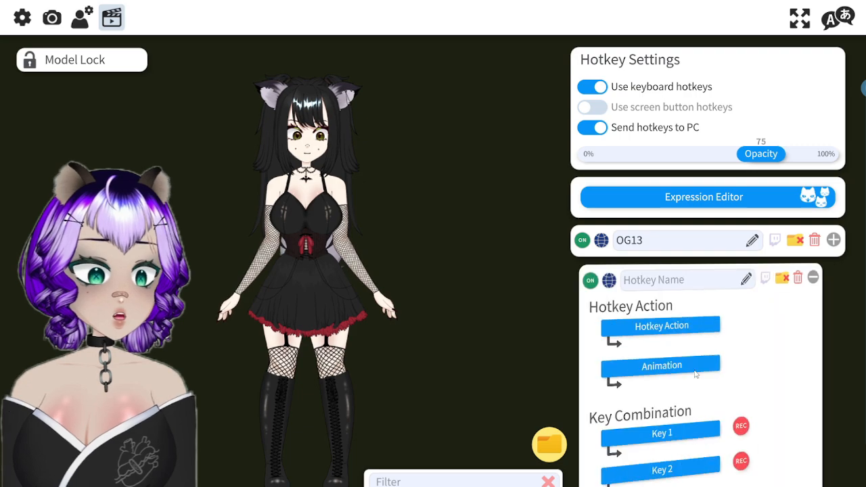
{"action": "left_click", "coordinate": [687, 326]}
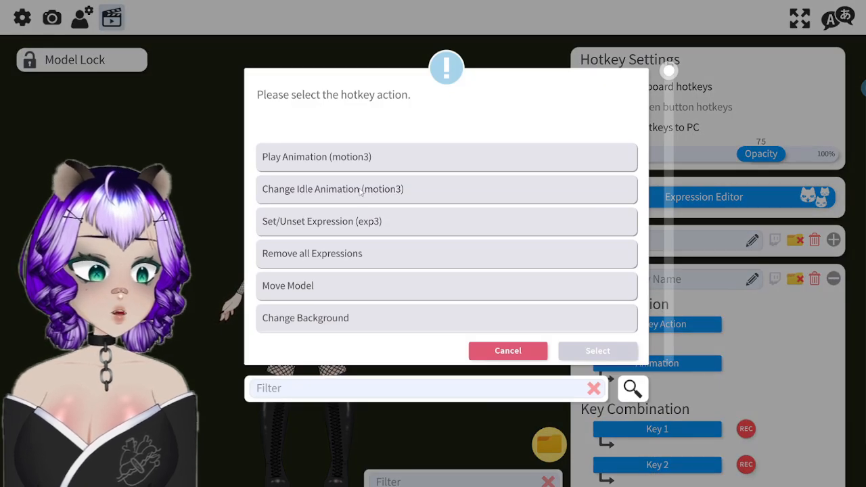
{"action": "left_click", "coordinate": [360, 193]}
{"action": "left_click", "coordinate": [597, 351]}
{"action": "left_click", "coordinate": [686, 324]}
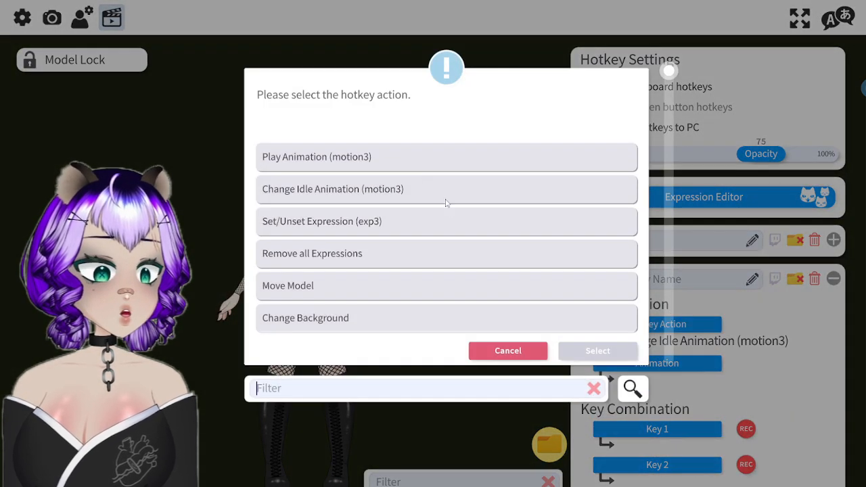
{"action": "left_click", "coordinate": [431, 225]}
{"action": "left_click", "coordinate": [430, 226]}
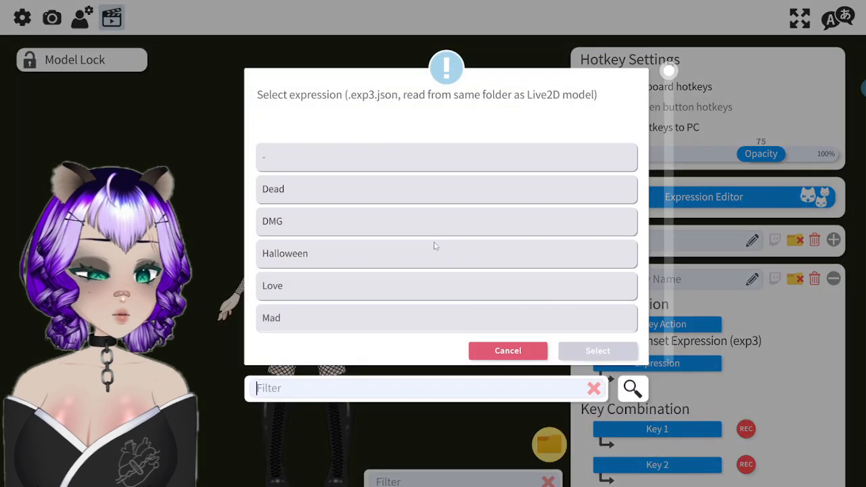
Step: Assign the Halloween expression to the second hotkey and name the hotkey Halloween
{"action": "scroll", "coordinate": [371, 216], "scroll_direction": "down", "scroll_amount": 2}
{"action": "left_click", "coordinate": [336, 204]}
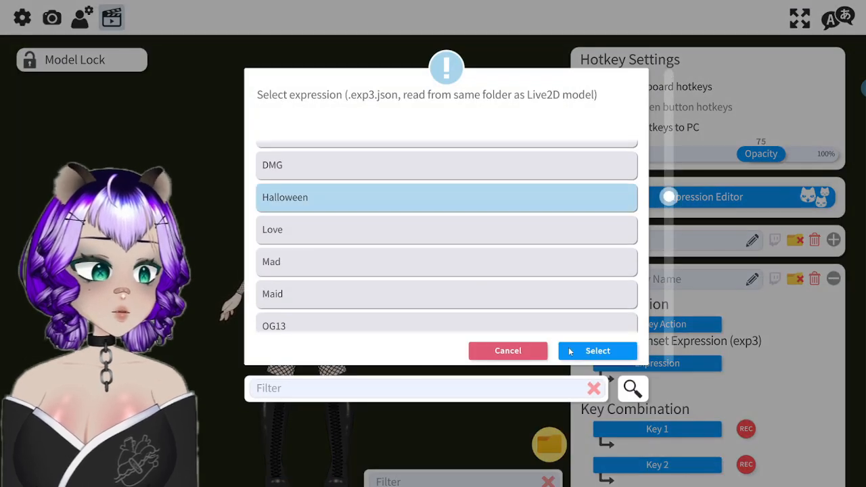
{"action": "left_click", "coordinate": [627, 357]}
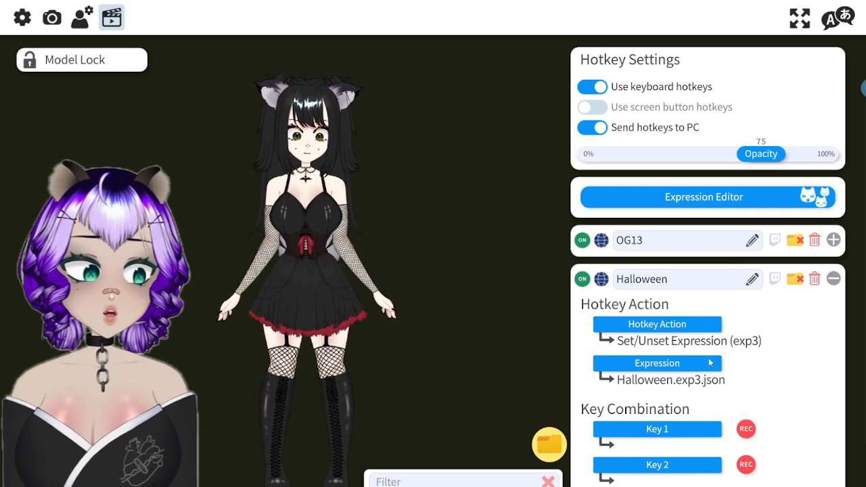
Step: Set the Halloween hotkey's key combination to Alt and N2, test it on the model, and collapse the hotkey's settings
{"action": "left_click", "coordinate": [679, 434]}
{"action": "scroll", "coordinate": [448, 311], "scroll_direction": "down", "scroll_amount": 10}
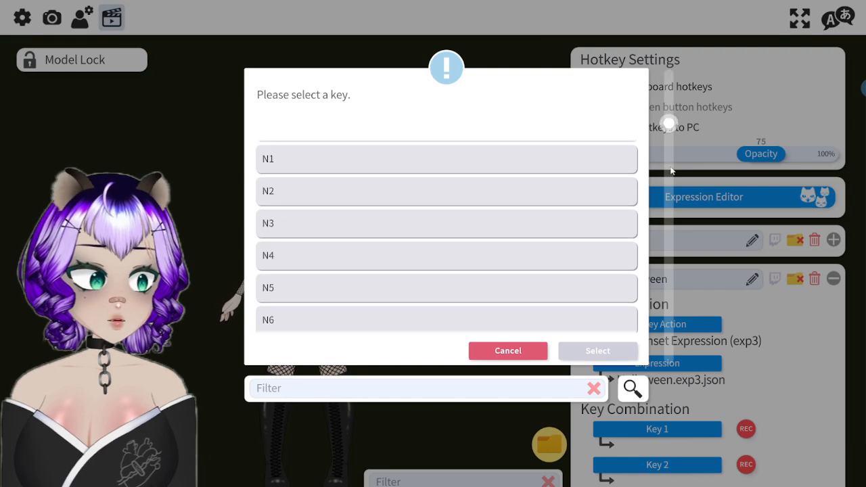
{"action": "left_click", "coordinate": [448, 311]}
{"action": "left_click", "coordinate": [597, 350]}
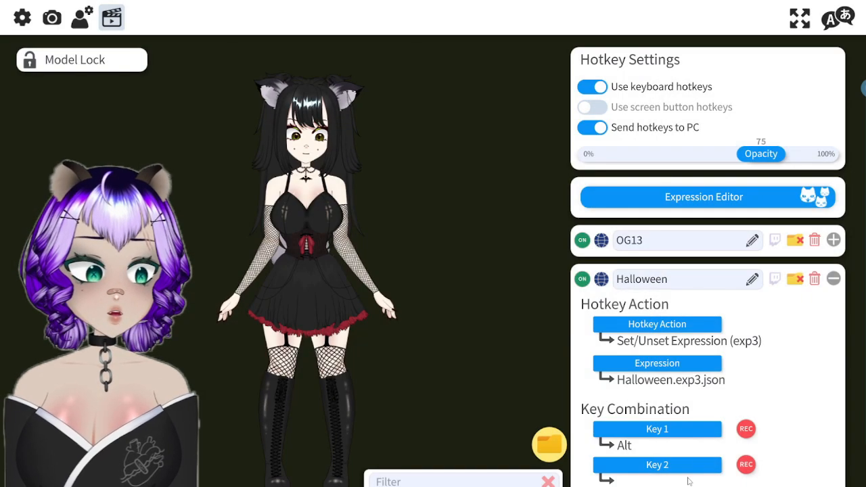
{"action": "left_click", "coordinate": [657, 465]}
{"action": "left_click", "coordinate": [371, 157]}
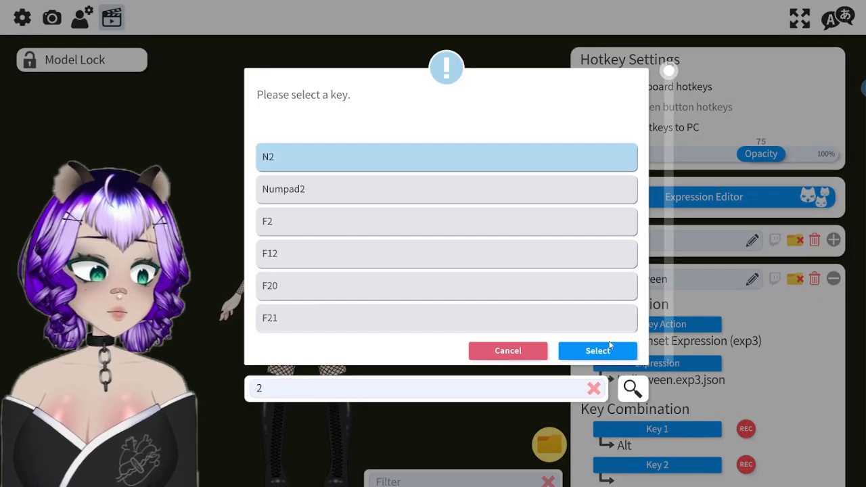
{"action": "left_click", "coordinate": [611, 350]}
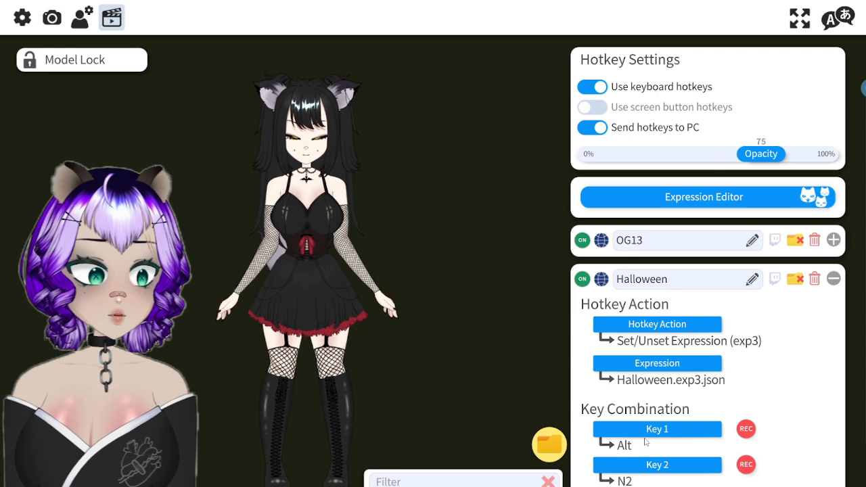
{"action": "key", "text": "alt+KP_2"}
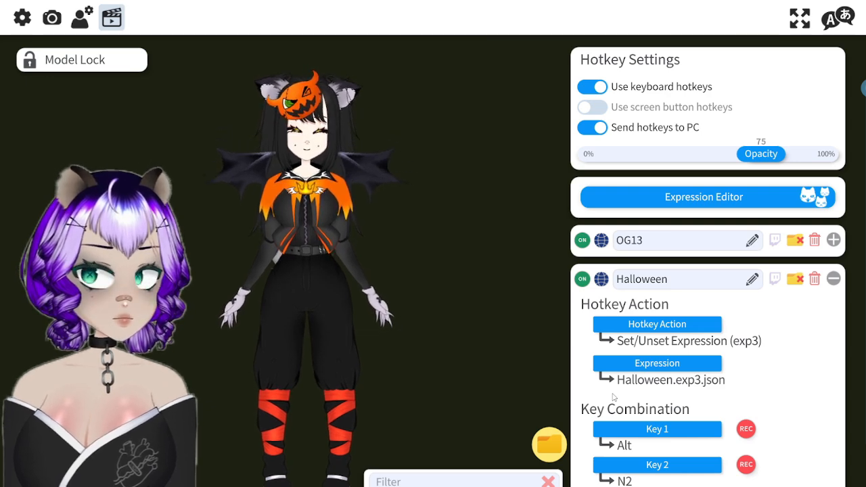
{"action": "left_click", "coordinate": [833, 280]}
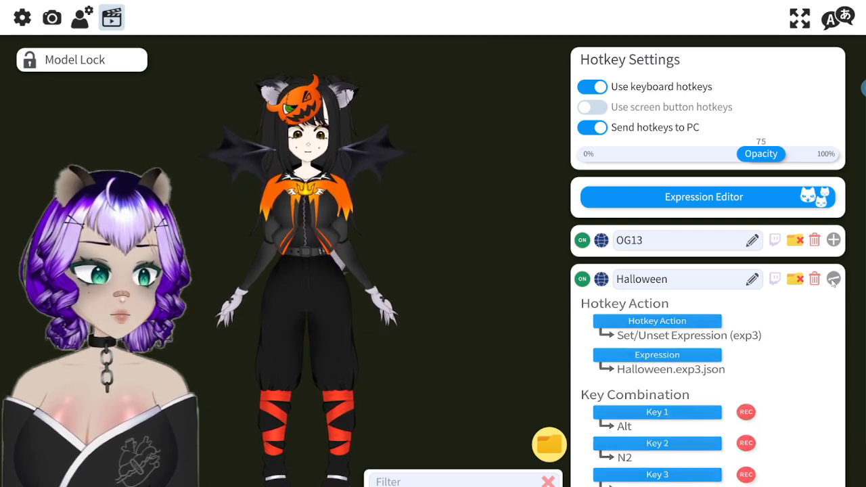
Step: Add a third hotkey with the action Set/Unset Expression (exp3) and assign the Maid expression to it
{"action": "left_click", "coordinate": [715, 335]}
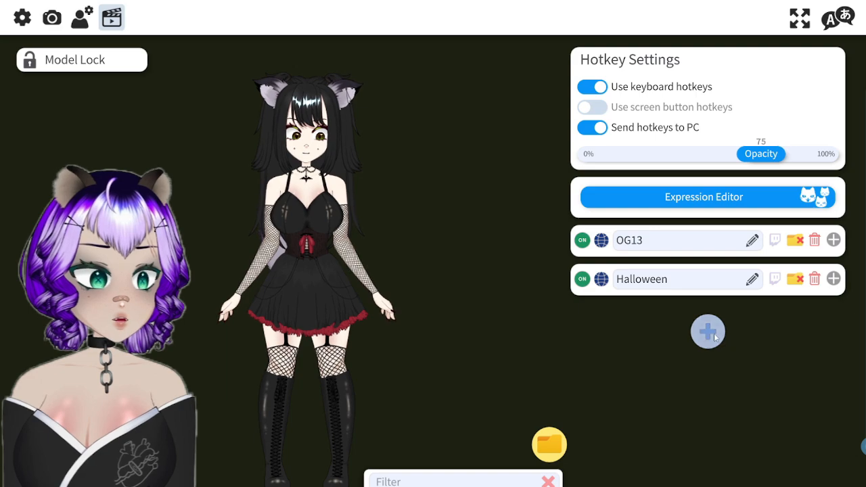
{"action": "left_click", "coordinate": [681, 308]}
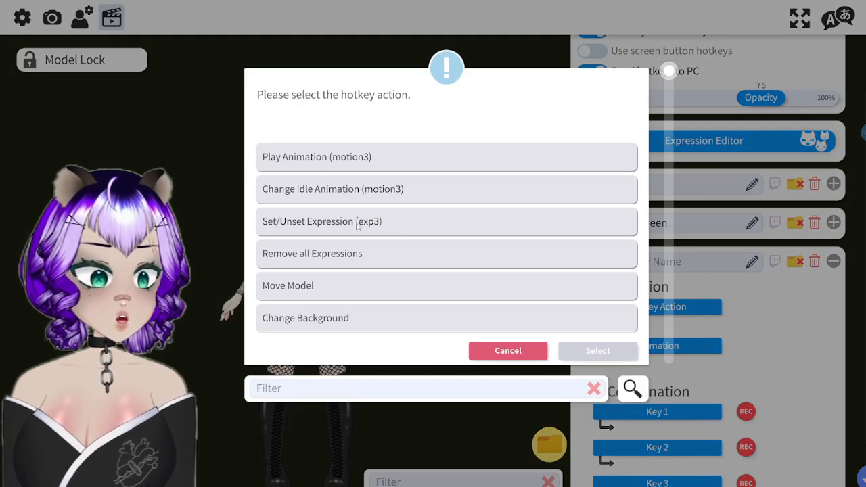
{"action": "left_click", "coordinate": [357, 226]}
{"action": "left_click", "coordinate": [597, 350]}
{"action": "left_click", "coordinate": [683, 346]}
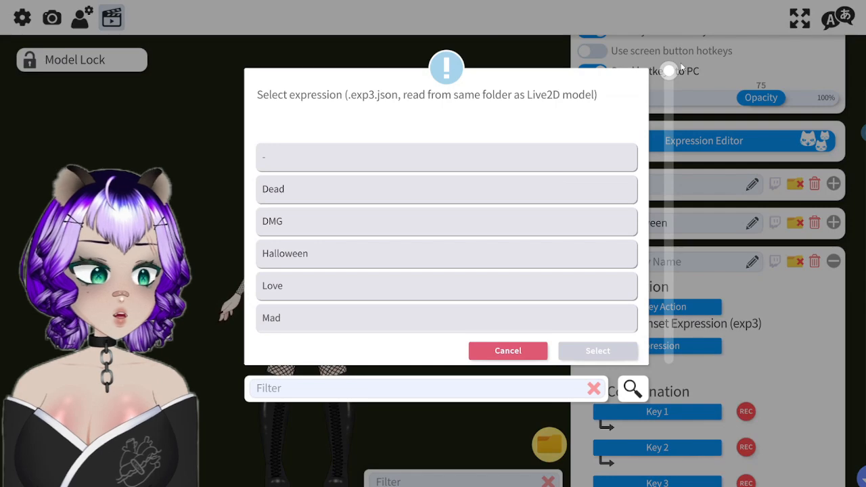
{"action": "left_click_drag", "start_coordinate": [671, 76], "coordinate": [668, 203]}
{"action": "left_click", "coordinate": [539, 291]}
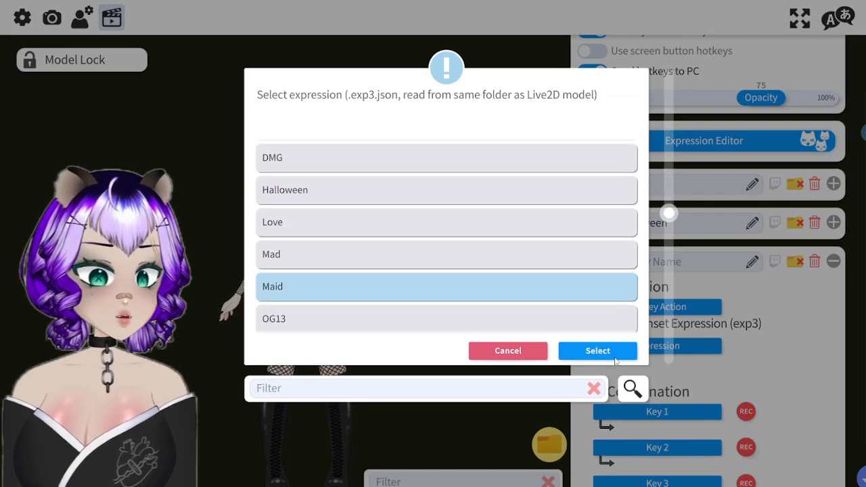
{"action": "left_click", "coordinate": [612, 352]}
Step: Set the third hotkey's key combination to Alt and N3 and test toggling the Maid outfit on and off
{"action": "left_click", "coordinate": [690, 414]}
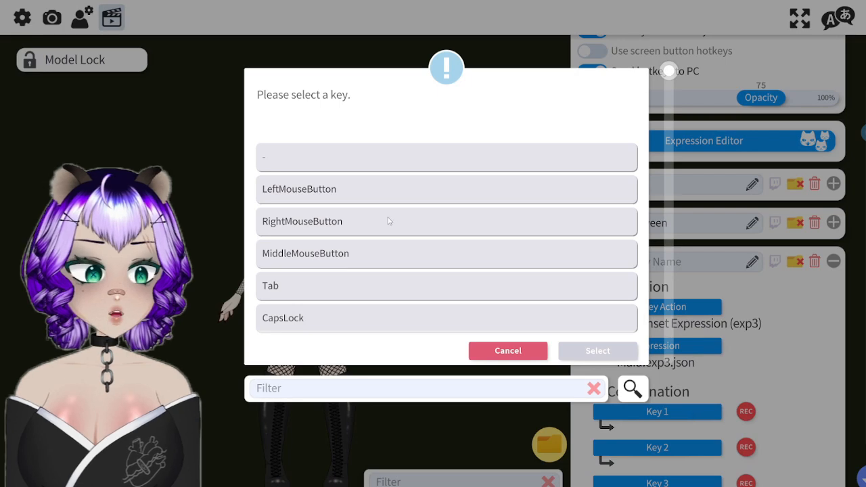
{"action": "left_click_drag", "start_coordinate": [669, 71], "coordinate": [668, 352]}
{"action": "left_click", "coordinate": [545, 318]}
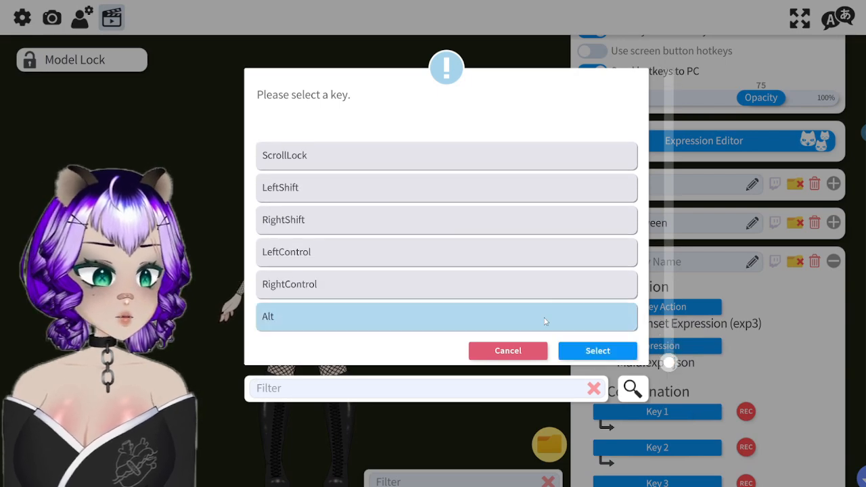
{"action": "left_click", "coordinate": [596, 353]}
{"action": "left_click", "coordinate": [674, 447]}
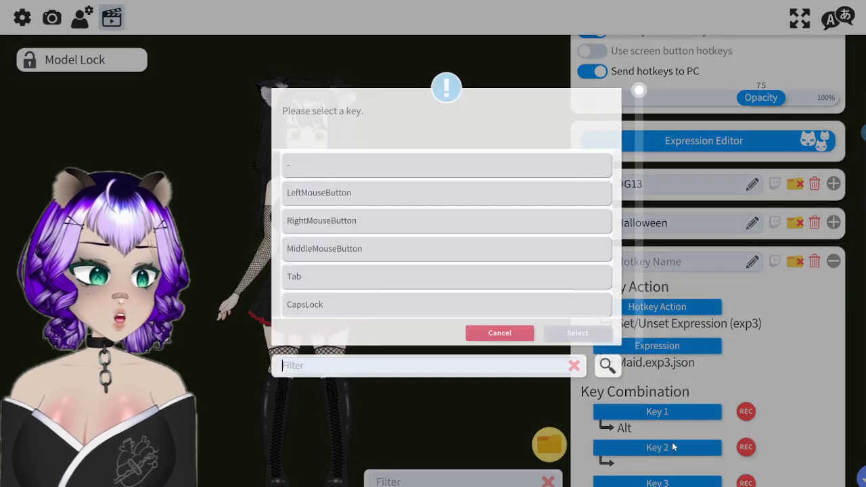
{"action": "type", "text": "3"}
{"action": "left_click", "coordinate": [398, 165]}
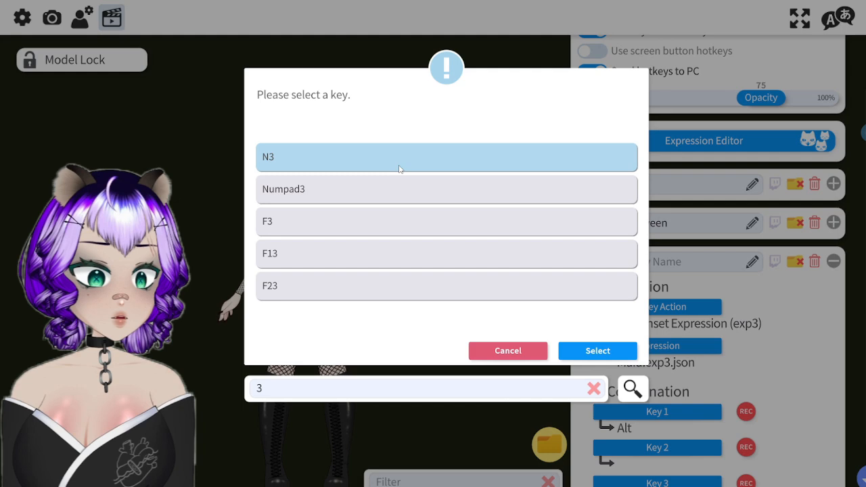
{"action": "left_click", "coordinate": [608, 349]}
{"action": "key", "text": "alt+3"}
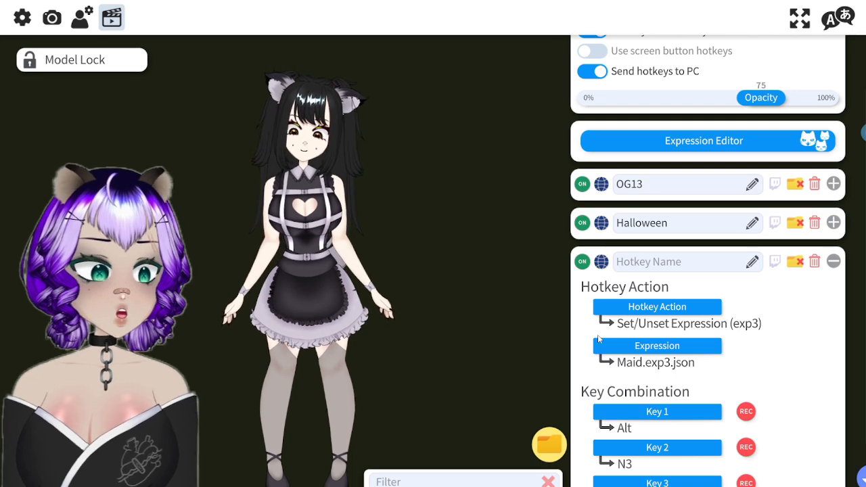
{"action": "key", "text": "alt+3"}
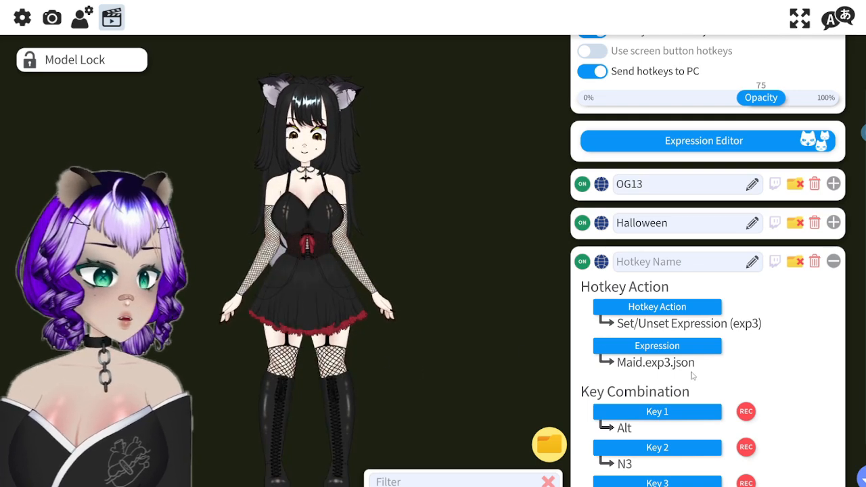
Step: Examine the hand gestures available as a trigger for the third hotkey
{"action": "scroll", "coordinate": [691, 375], "scroll_direction": "down", "scroll_amount": 3}
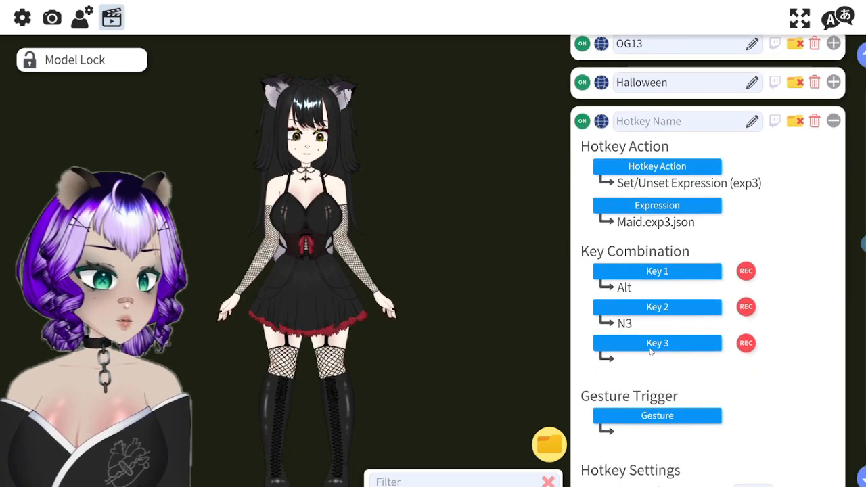
{"action": "left_click", "coordinate": [676, 416]}
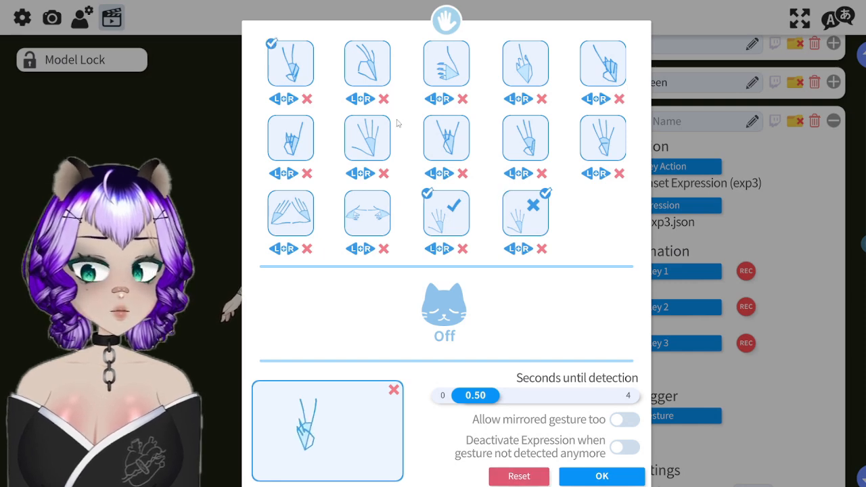
{"action": "left_click", "coordinate": [572, 477]}
Step: Set the third hotkey's fade time to 0.1 seconds and test toggling the Maid outfit repeatedly
{"action": "scroll", "coordinate": [710, 354], "scroll_direction": "down", "scroll_amount": 2}
{"action": "scroll", "coordinate": [711, 355], "scroll_direction": "down", "scroll_amount": 2}
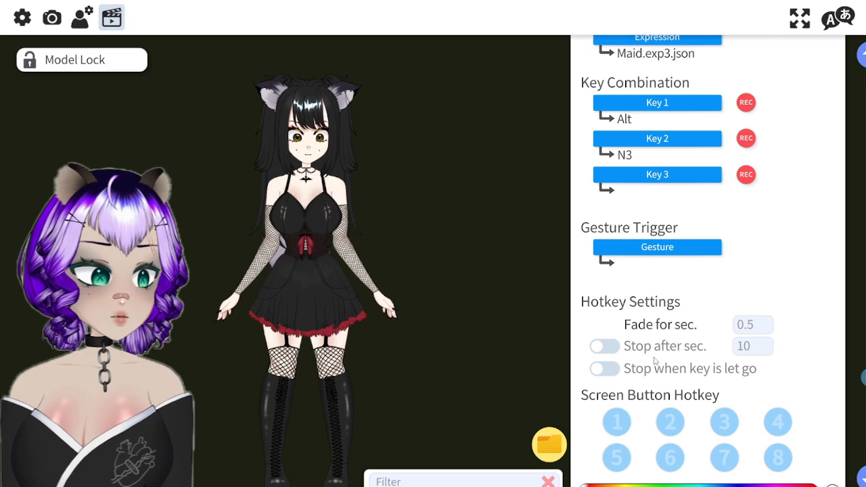
{"action": "left_click", "coordinate": [751, 326]}
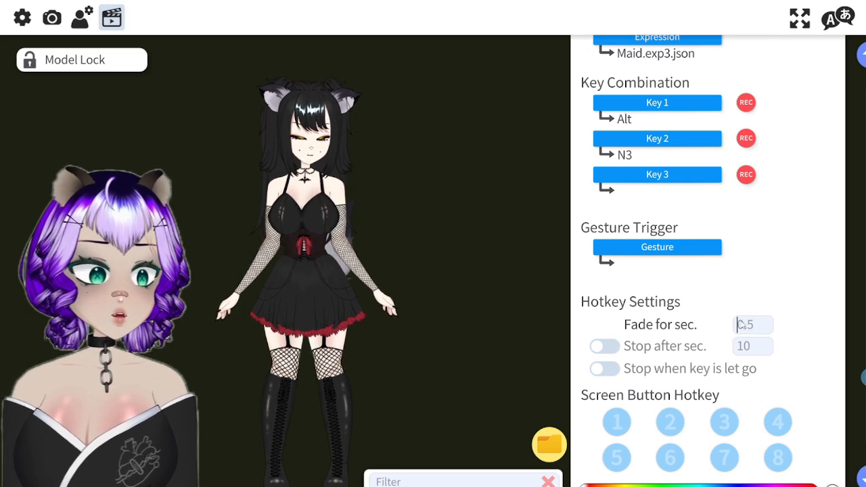
{"action": "type", "text": "0.1"}
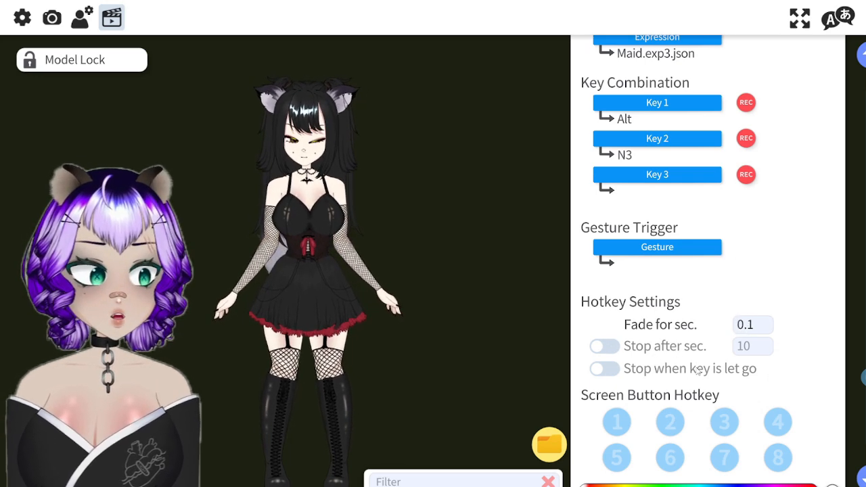
{"action": "key", "text": "alt+KP_3"}
{"action": "key", "text": "alt+KP_3"}
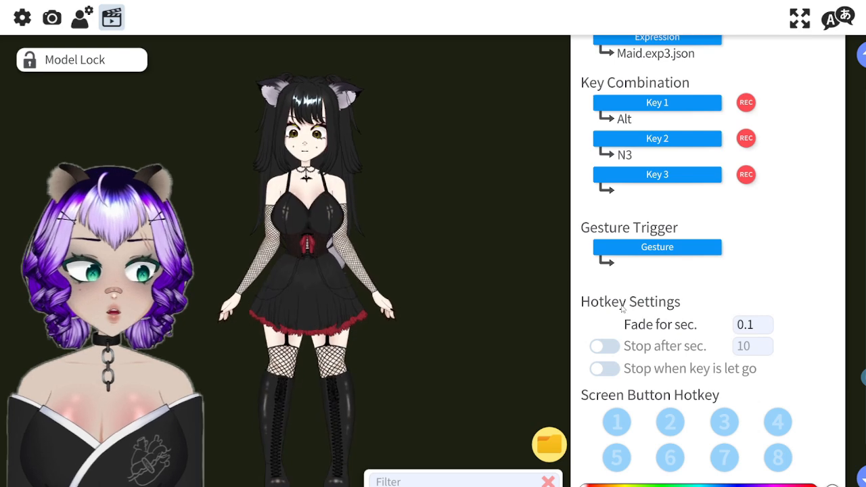
{"action": "key", "text": "alt+KP_3"}
{"action": "key", "text": "alt+KP_3"}
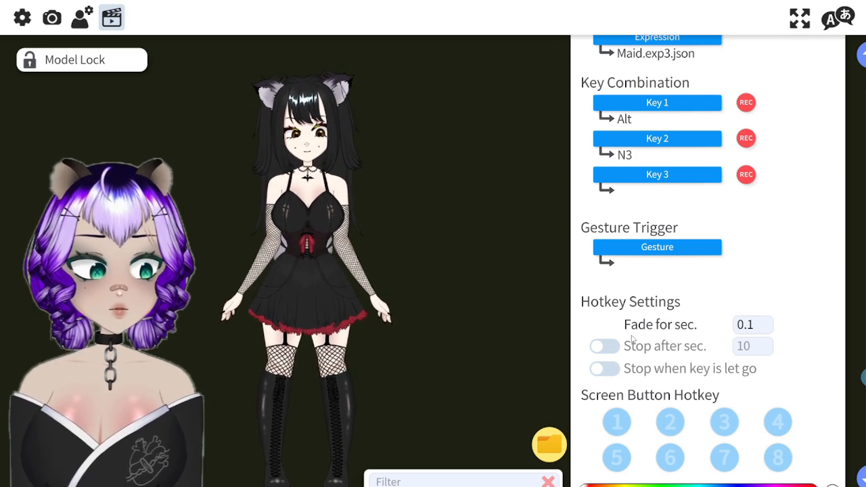
Step: Test the assigned hotkeys by switching the model between the Halloween, Maid and OG13 outfits
{"action": "key", "text": "alt+2"}
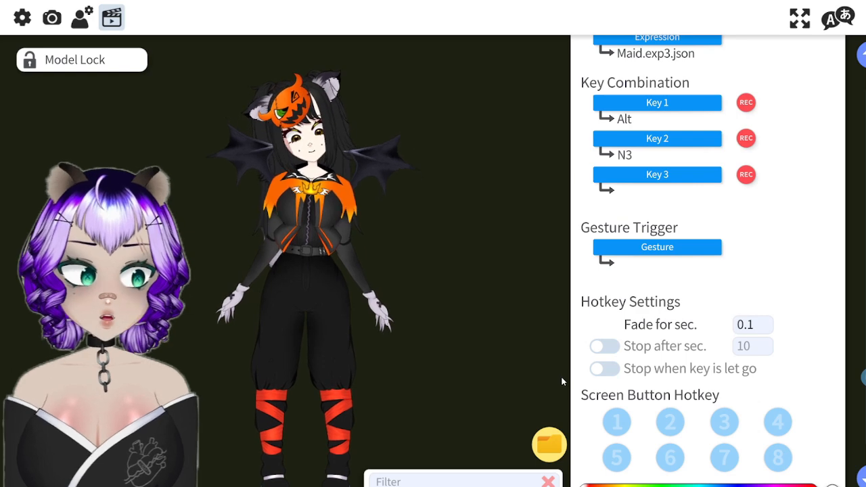
{"action": "key", "text": "alt+3"}
{"action": "key", "text": "alt+2"}
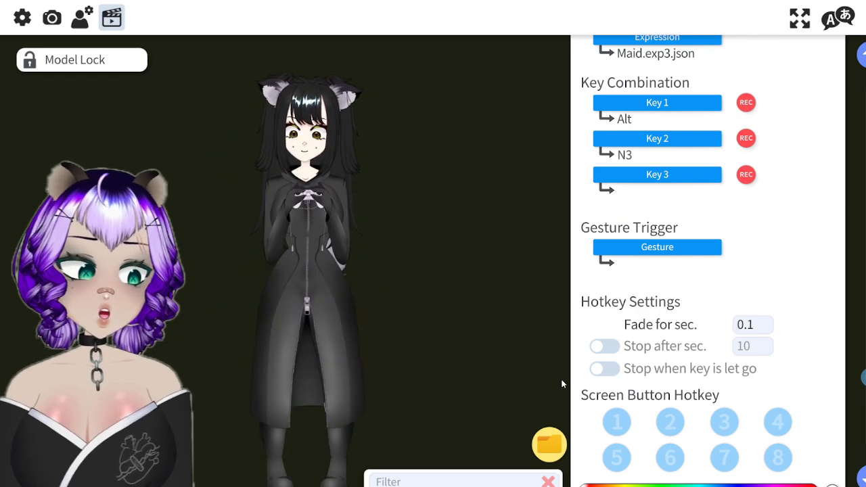
{"action": "key", "text": "alt+2"}
{"action": "key", "text": "alt+3"}
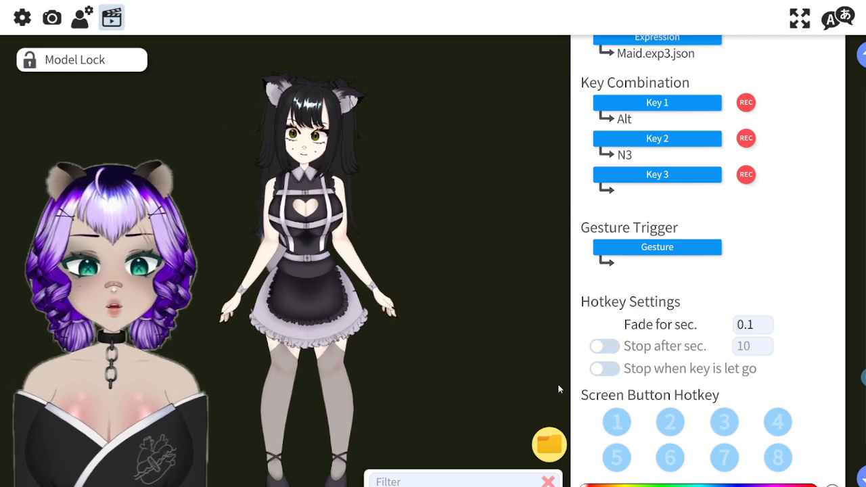
{"action": "key", "text": "alt+3"}
{"action": "key", "text": "alt+1"}
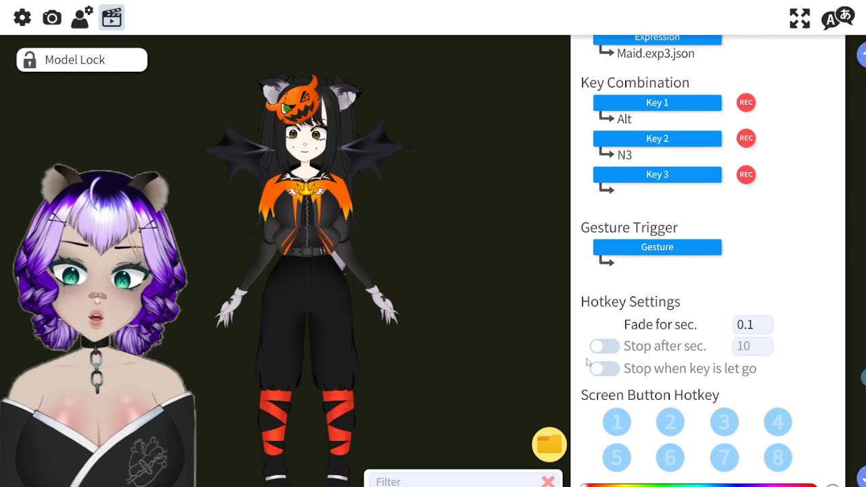
{"action": "left_click", "coordinate": [762, 326]}
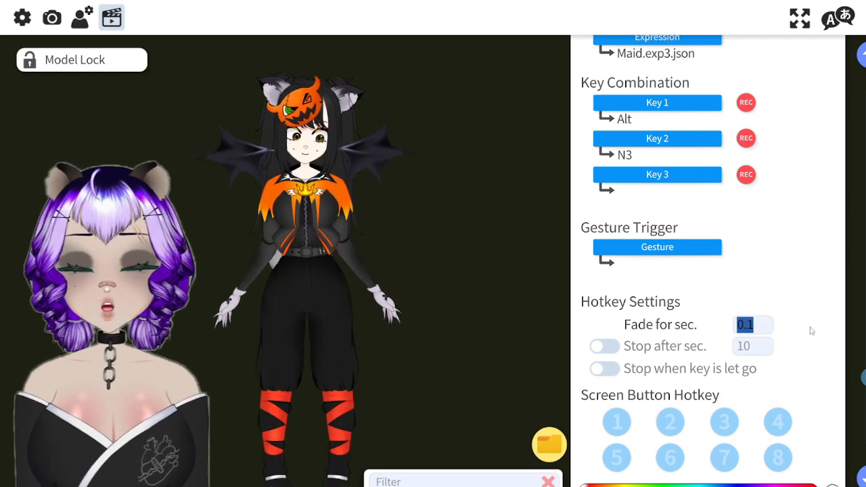
{"action": "key", "text": "alt+3"}
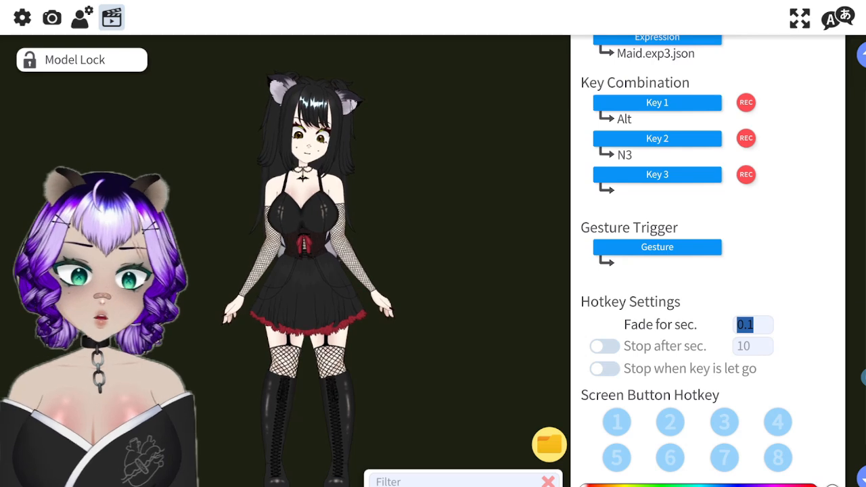
Step: Collapse the third hotkey's settings and name the hotkey Maid
{"action": "left_click_drag", "start_coordinate": [865, 377], "coordinate": [864, 367]}
{"action": "scroll", "coordinate": [707, 262], "scroll_direction": "up", "scroll_amount": 5}
{"action": "left_click", "coordinate": [833, 288]}
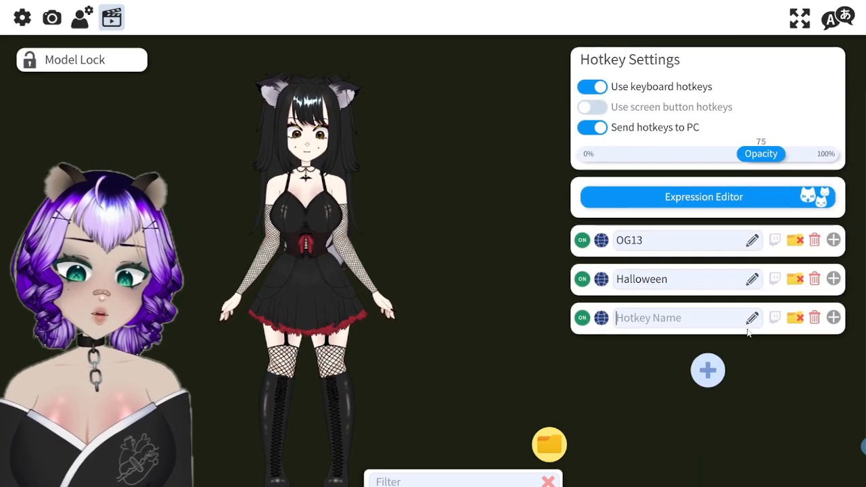
{"action": "left_click", "coordinate": [752, 318]}
{"action": "type", "text": "Maid"}
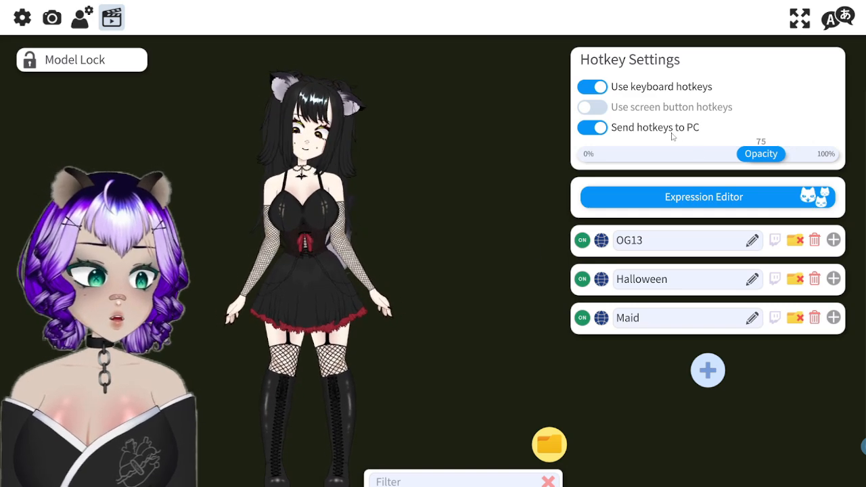
Step: Hide the interface and move the model to the centre of the scene
{"action": "double_click", "coordinate": [292, 269]}
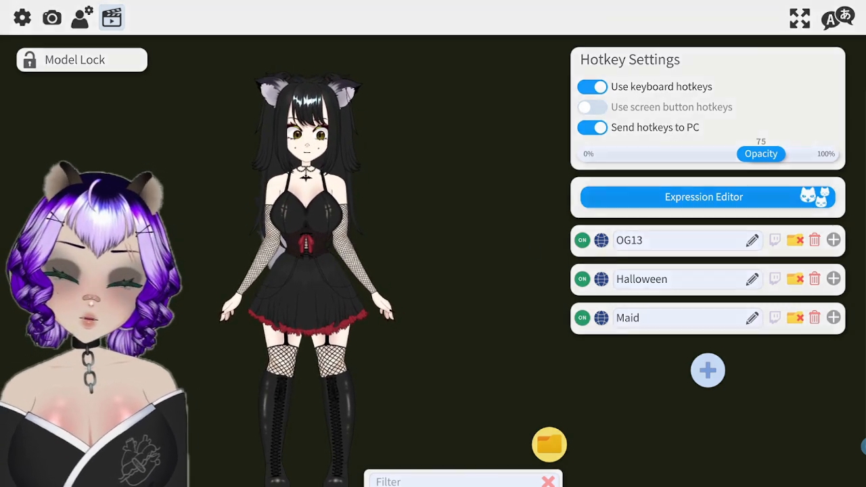
{"action": "left_click_drag", "start_coordinate": [291, 270], "coordinate": [433, 269]}
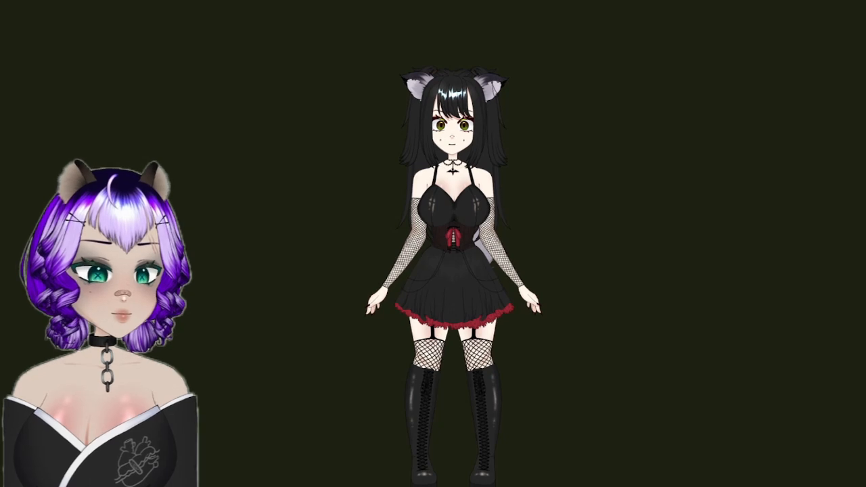